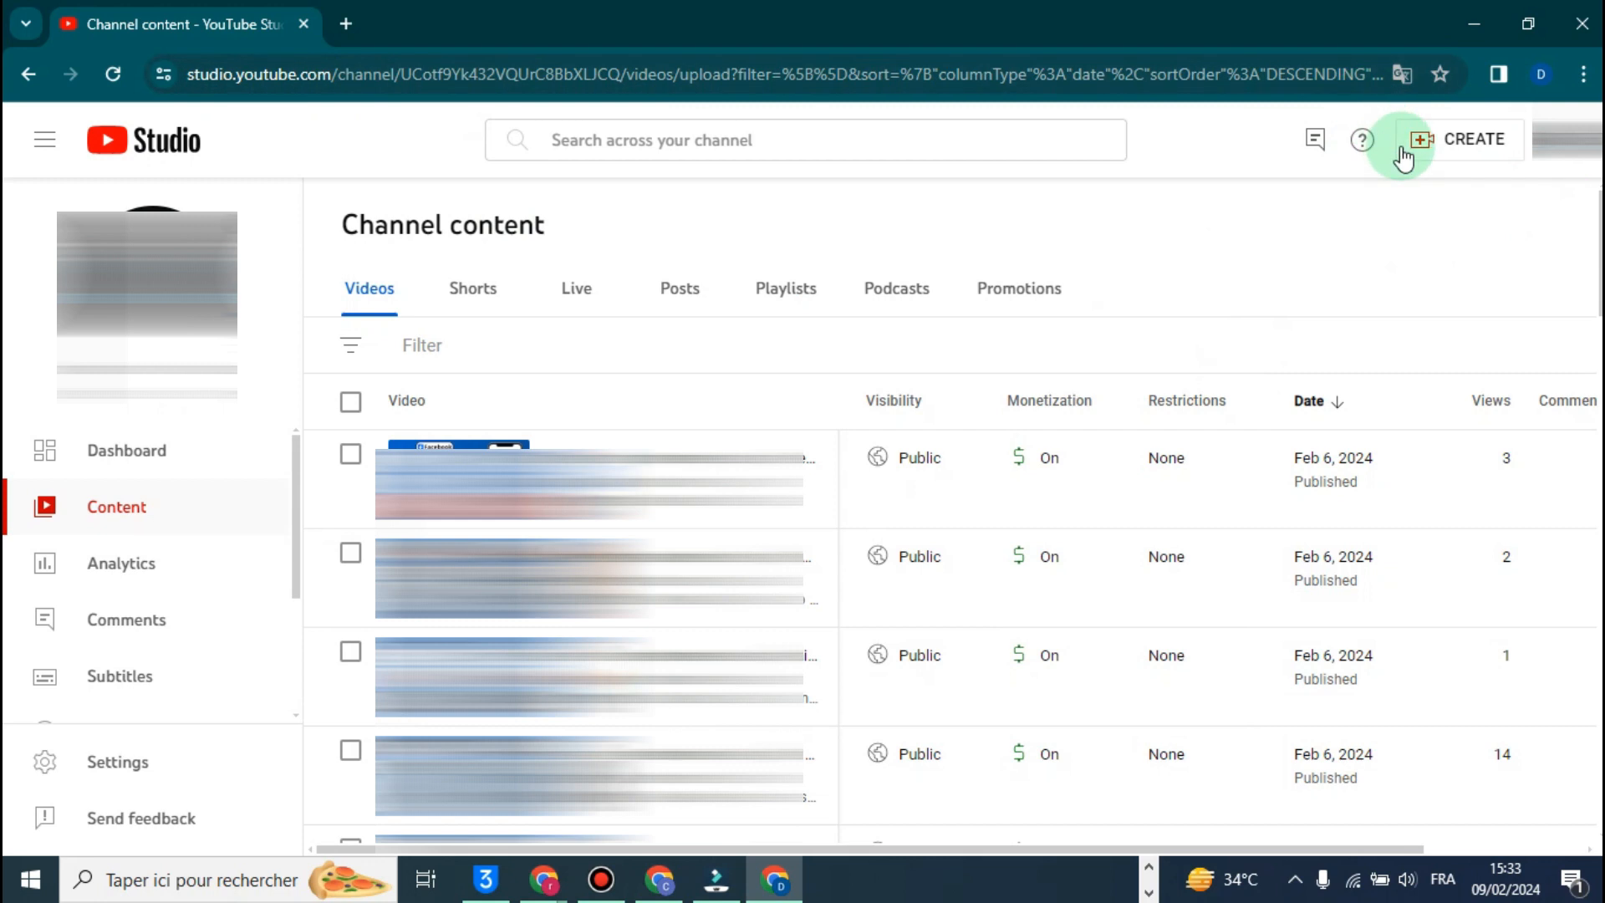
- Start a new video upload and add the file 2022_12_18_03_01_IMG_0128.MOV from its folder
left_click(1452, 145)
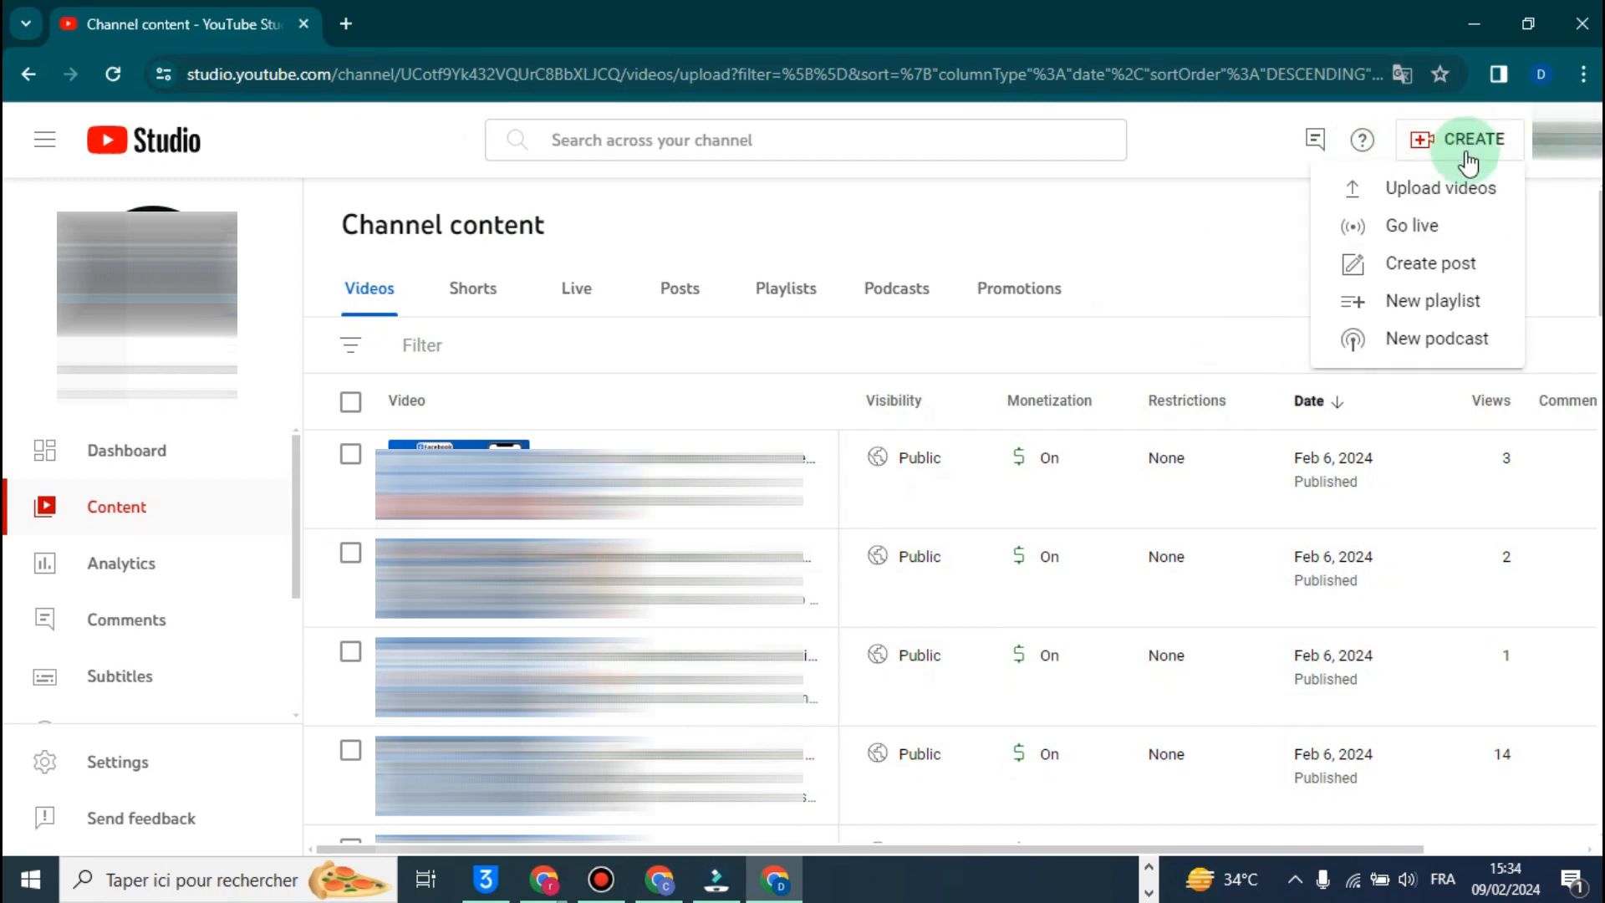
left_click(1371, 187)
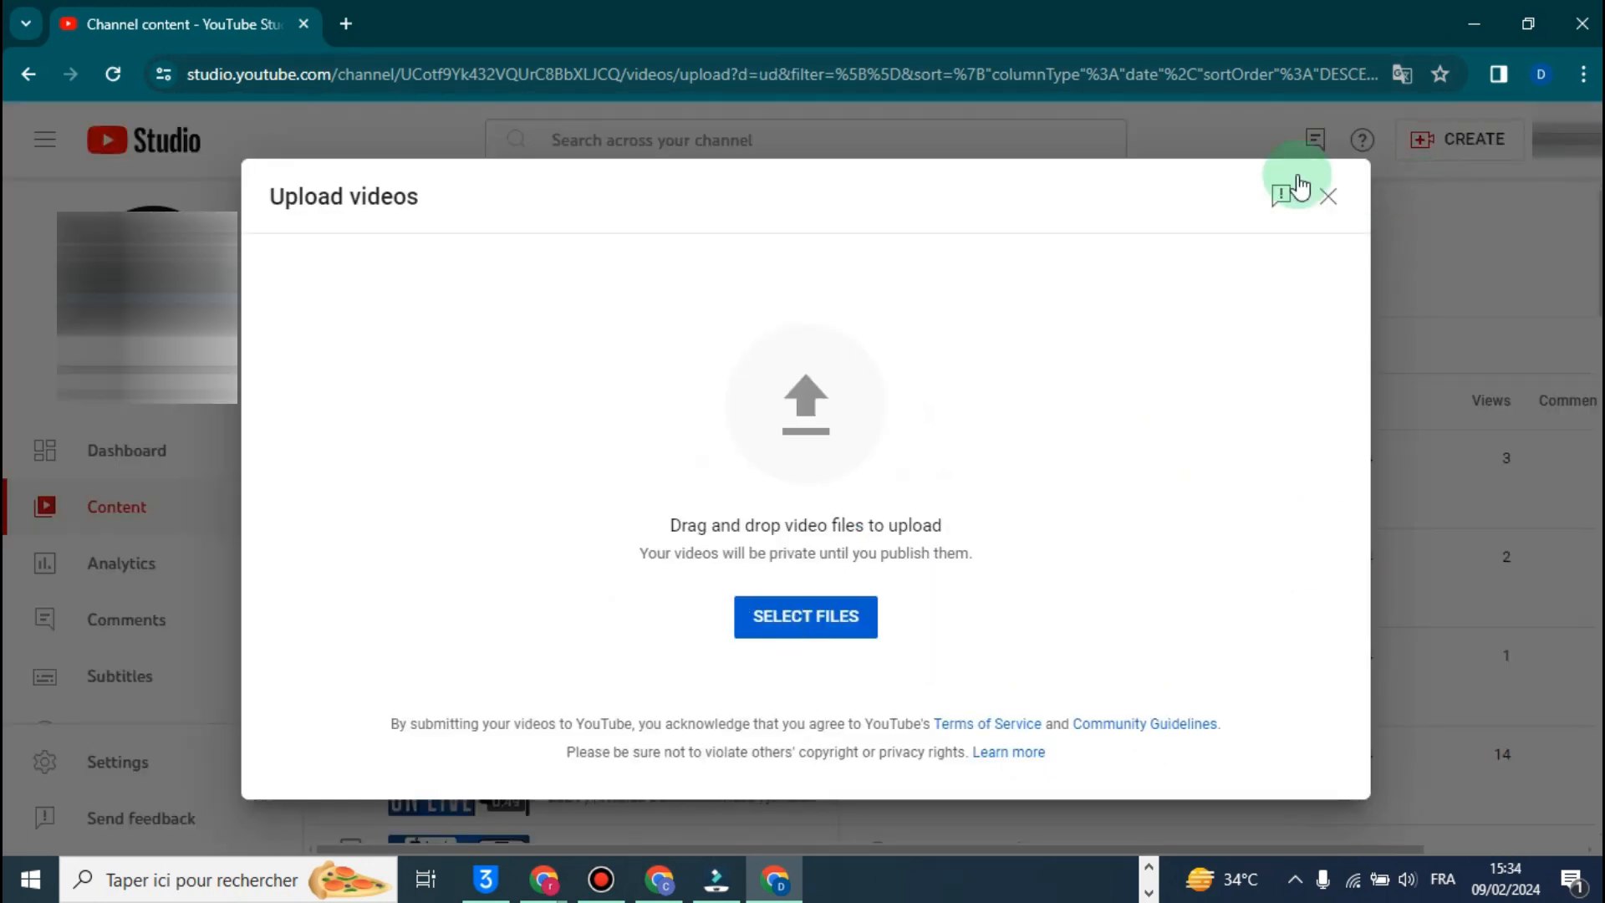
key("alt+Tab")
key("alt+Tab")
left_click_drag(901, 441, 805, 422)
key("alt+Tab")
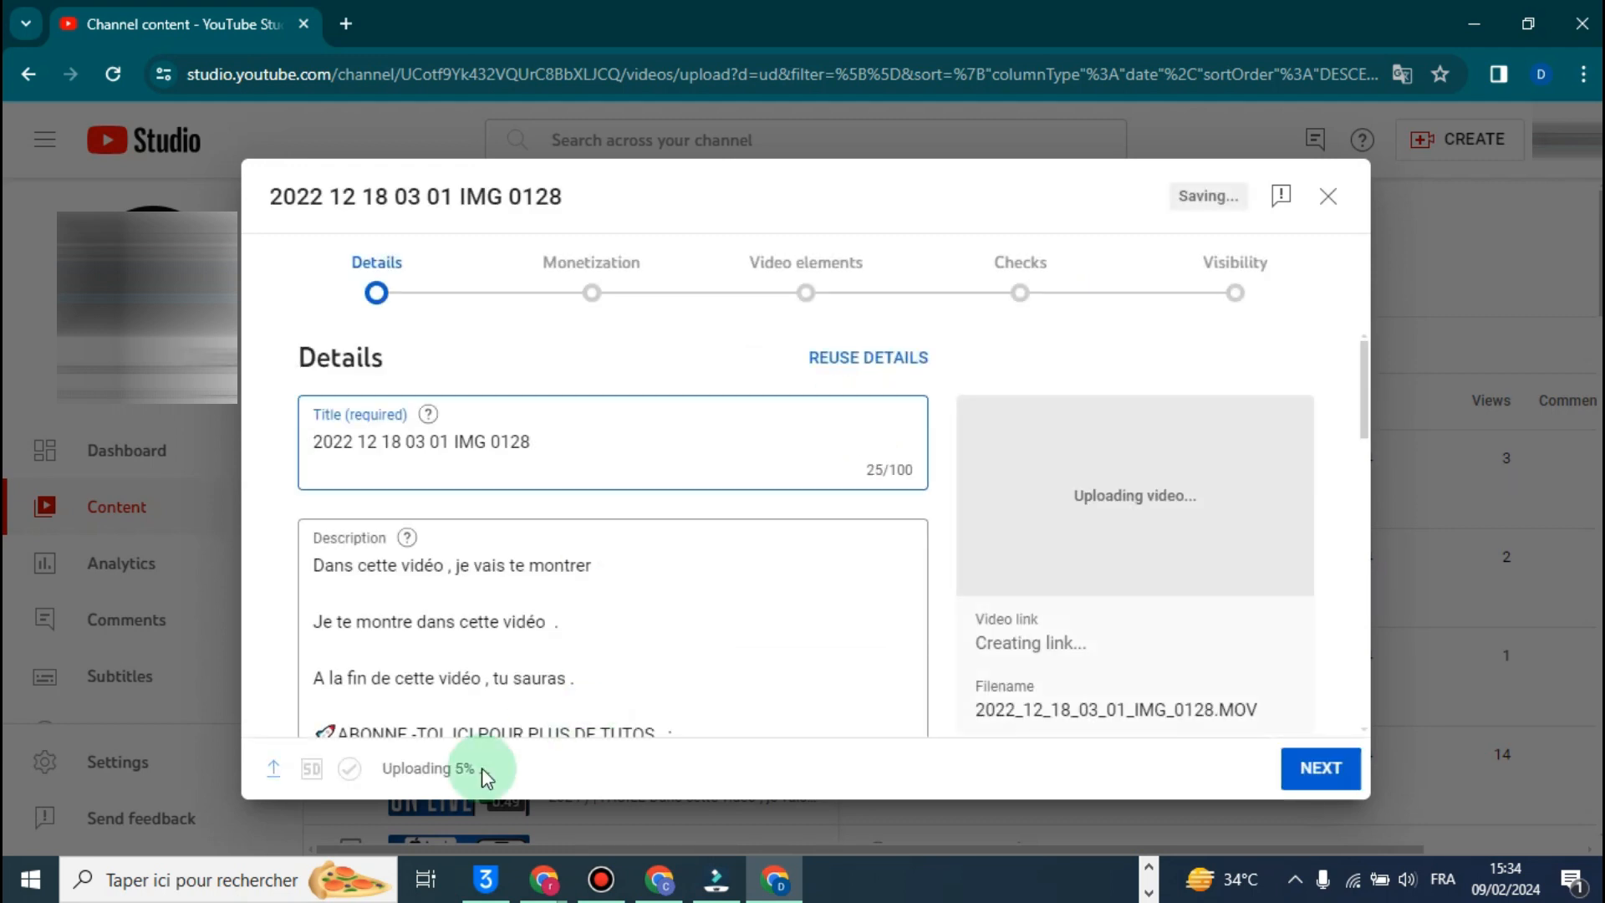
left_click_drag(491, 771, 452, 770)
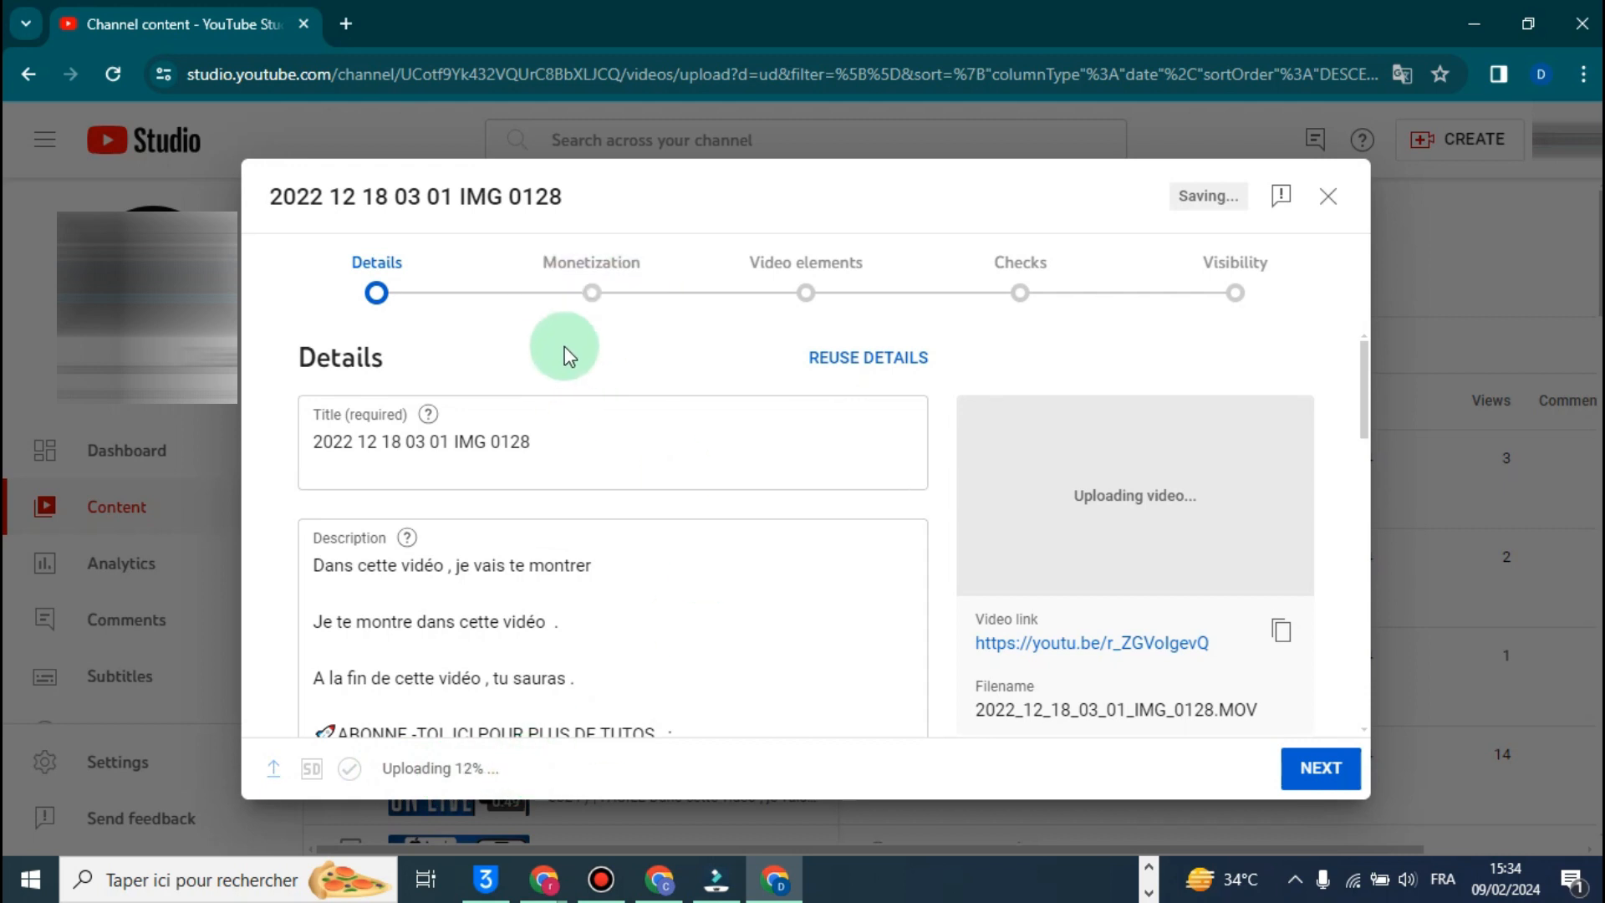
- Set the video's ad monetization to On and continue to the Ad suitability stage
left_click(618, 303)
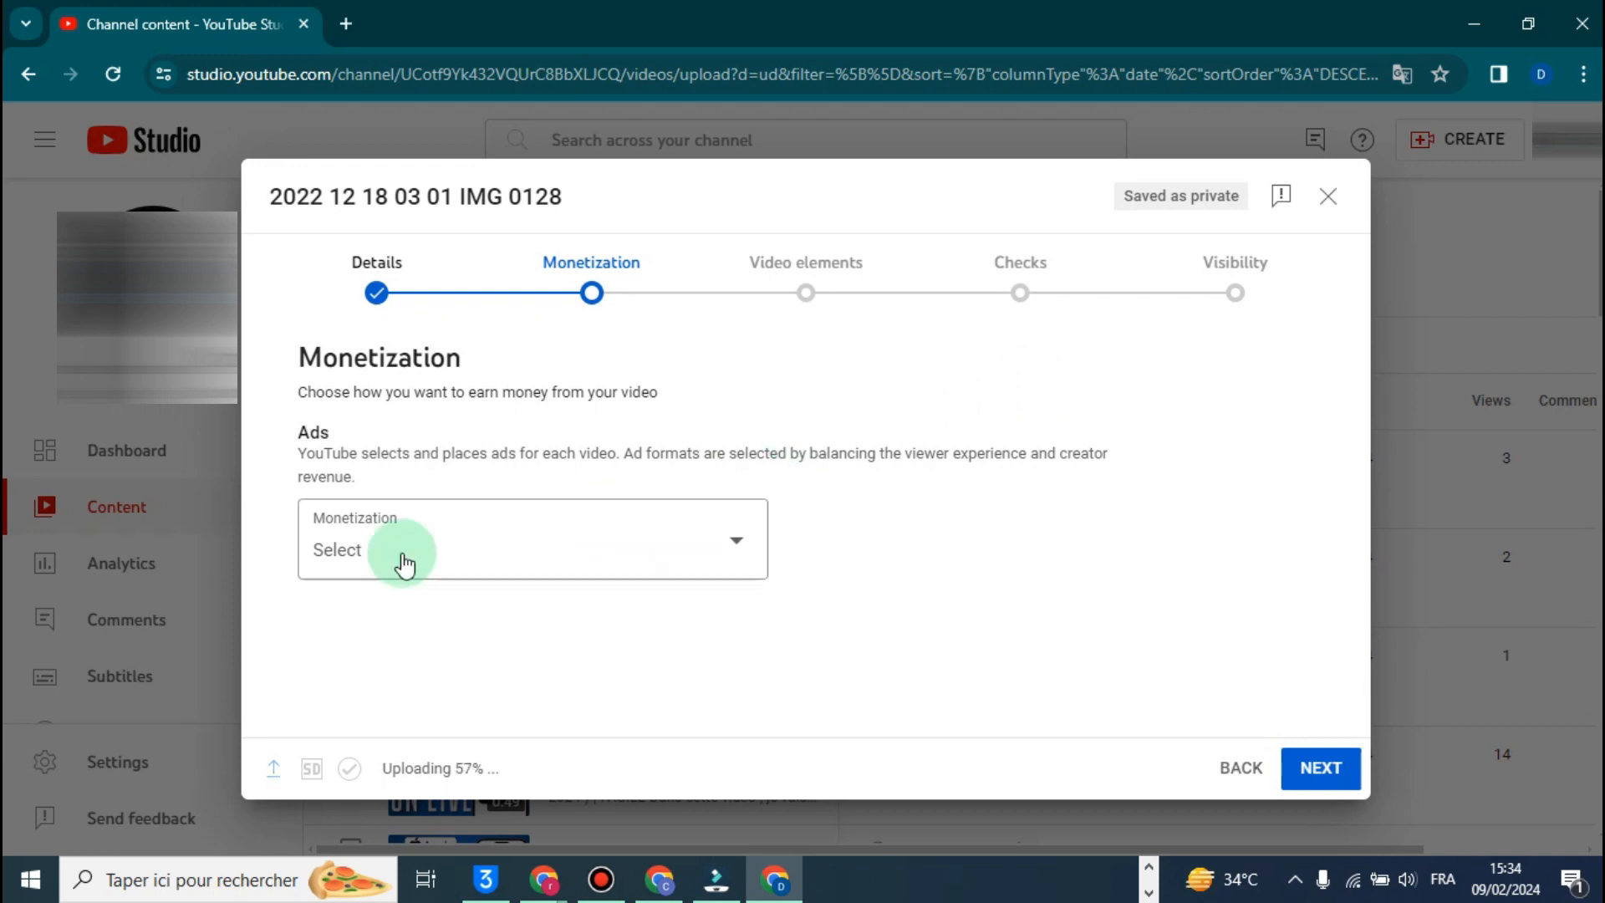
left_click(583, 321)
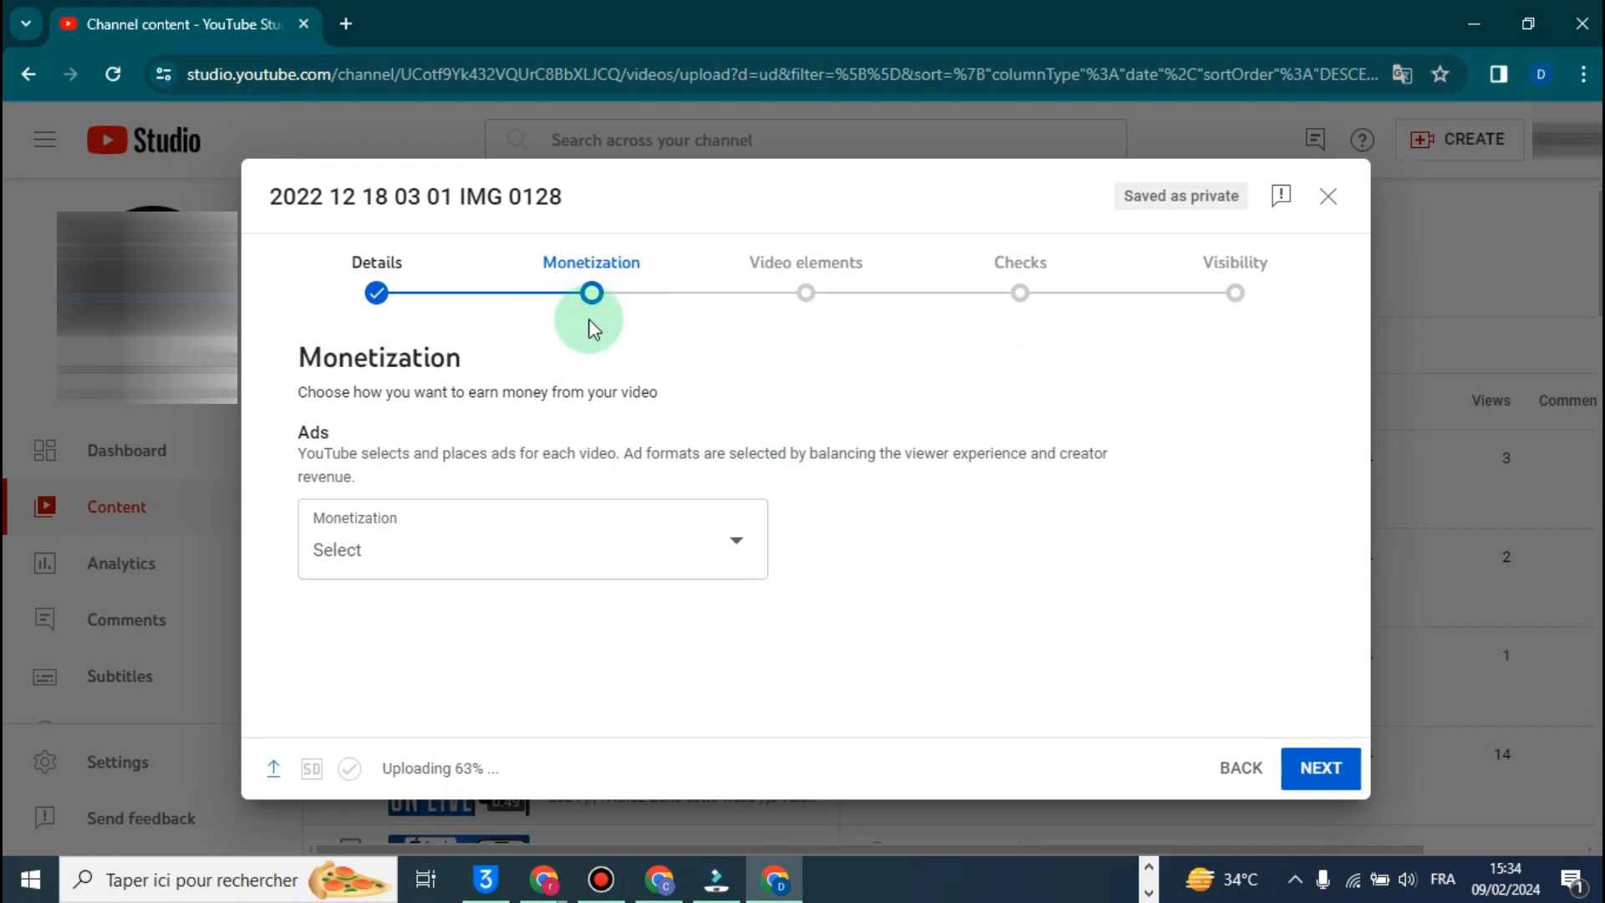
left_click(591, 318)
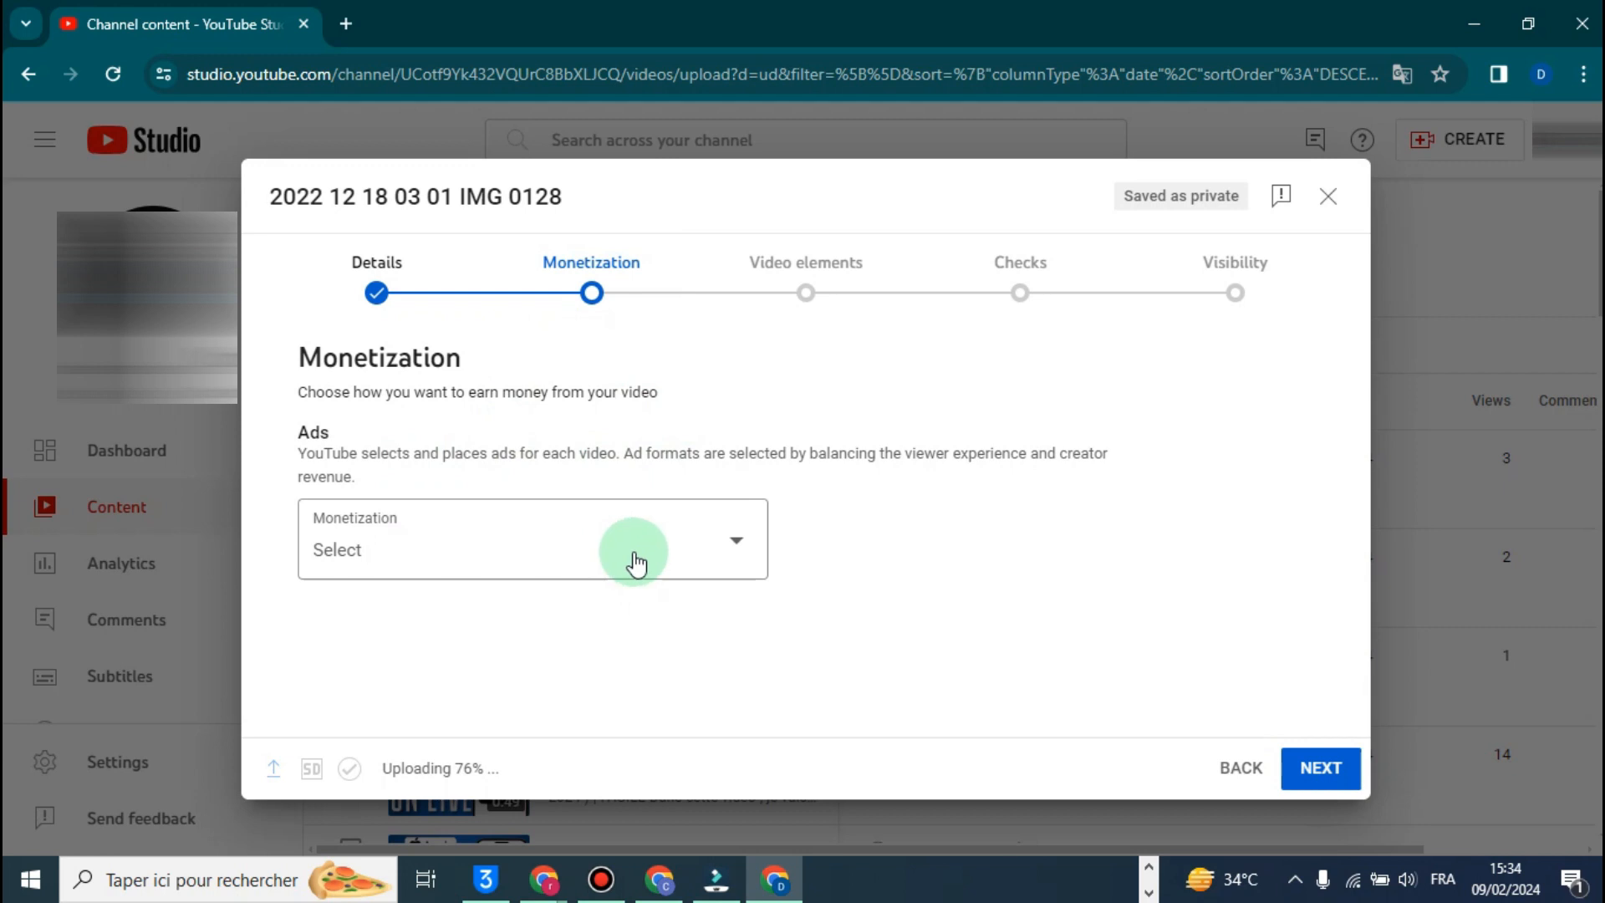
left_click(596, 549)
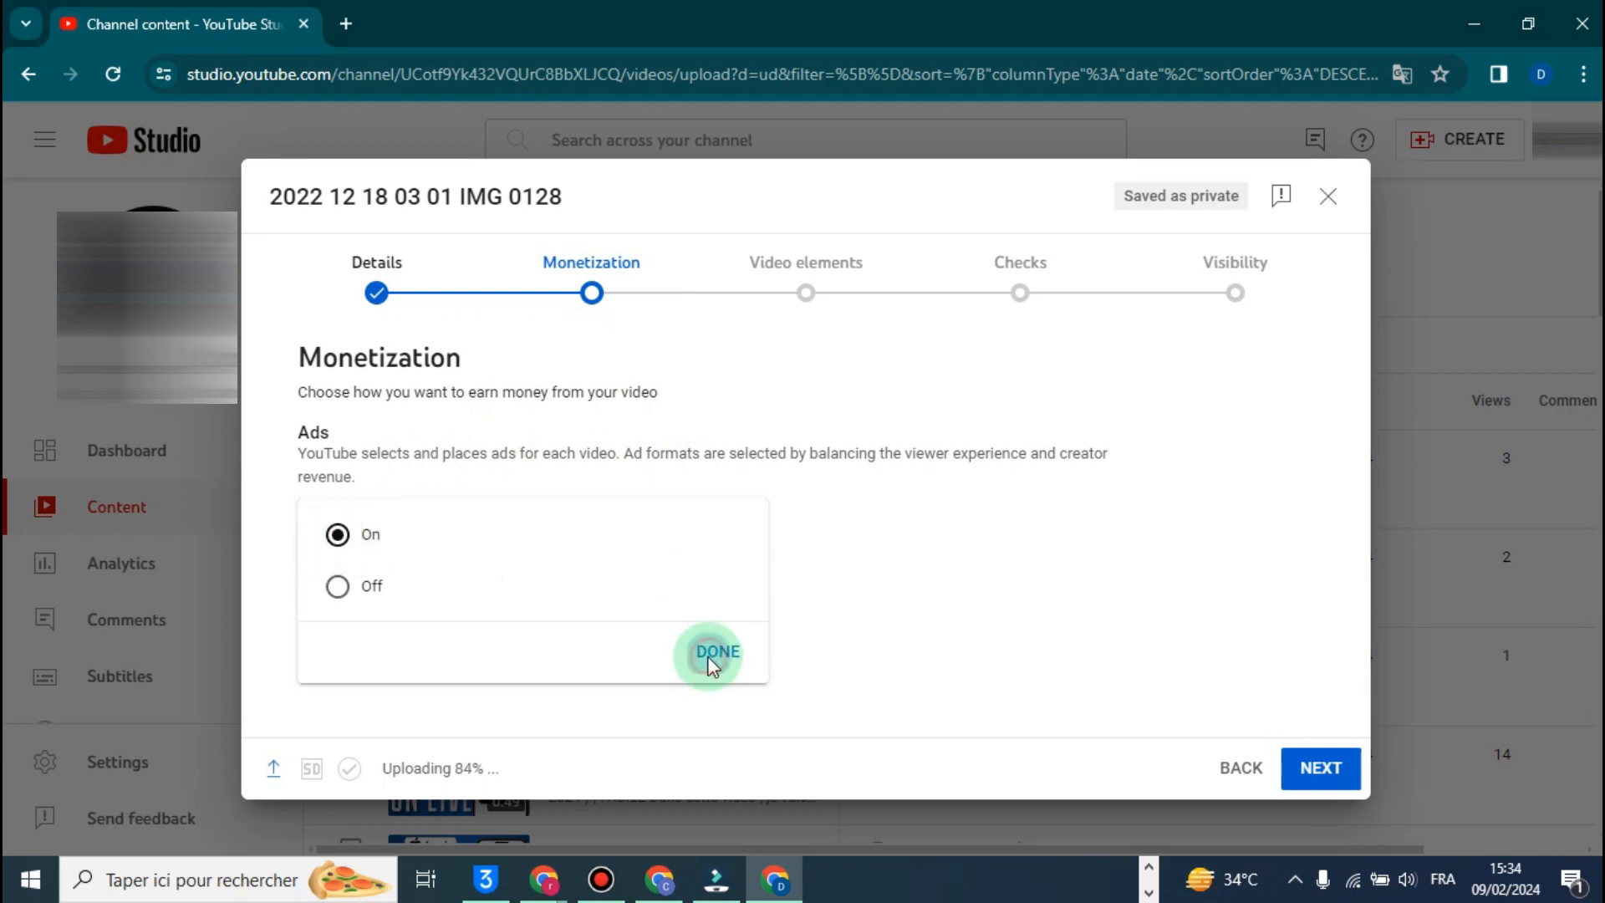
left_click(708, 660)
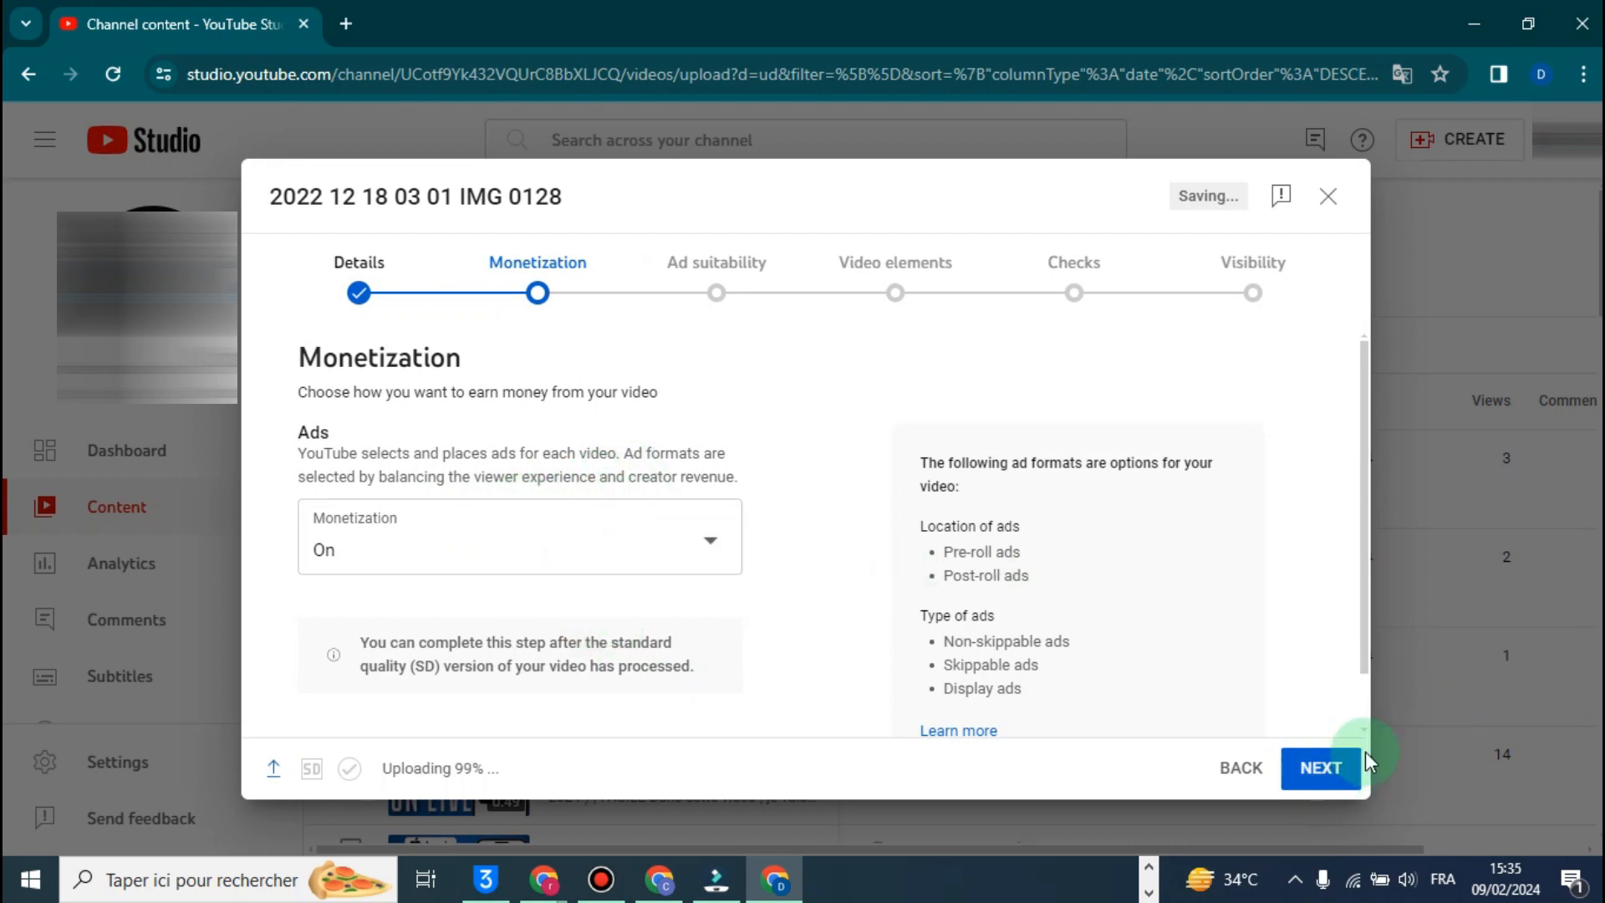
left_click(1348, 766)
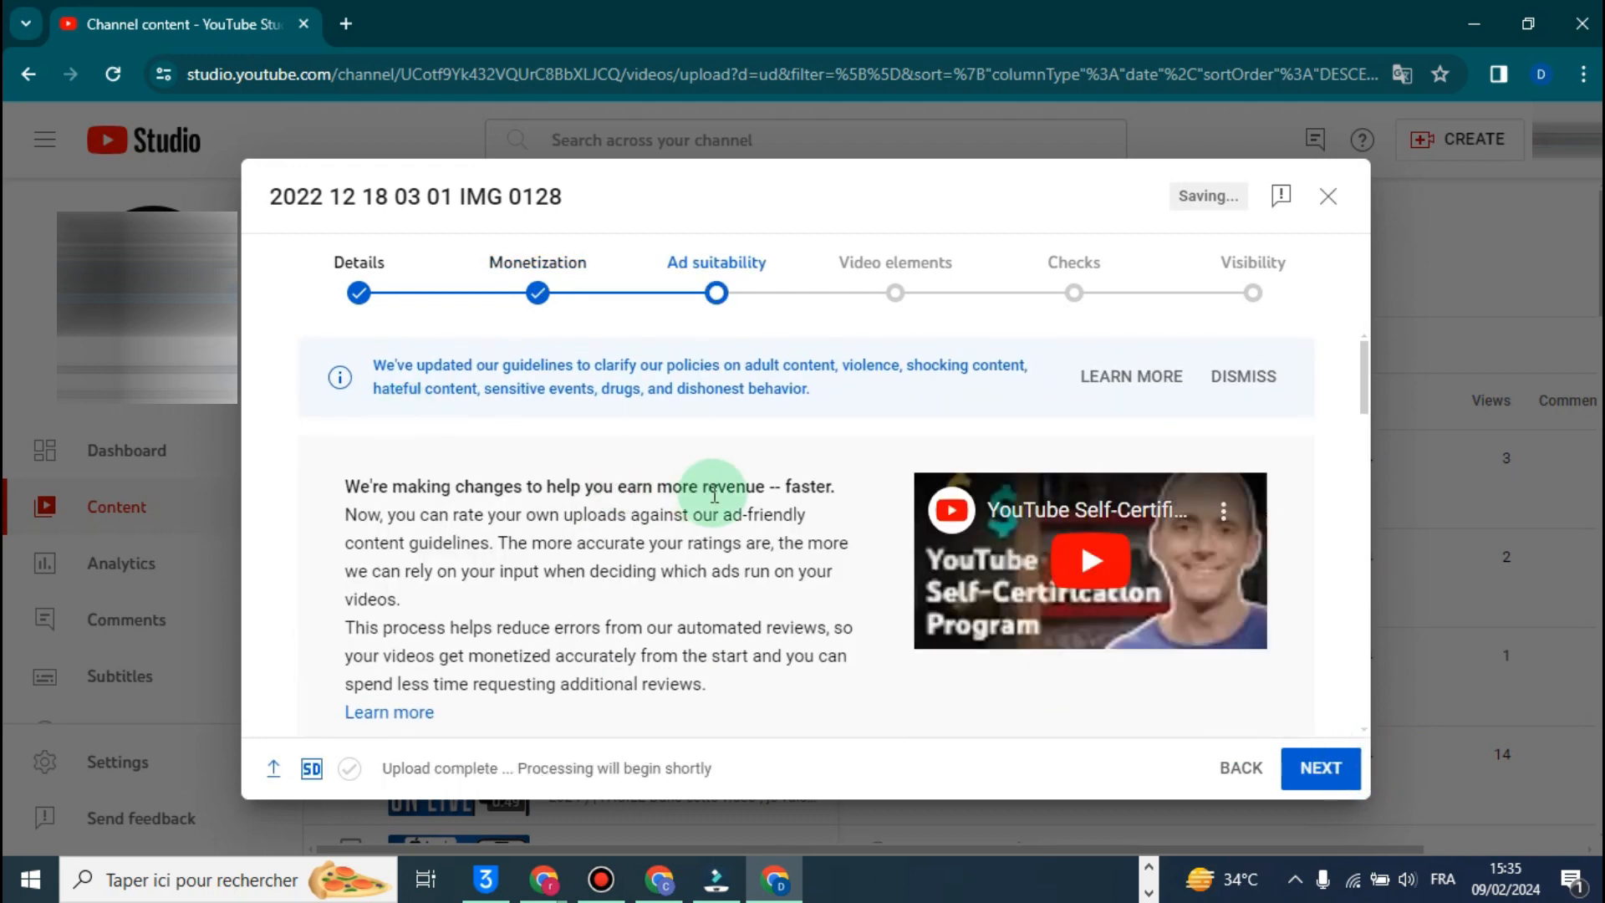
- Review the Ad suitability questionnaire's content categories, from inappropriate language through hateful and derogatory content
mouse_move(1376, 370)
left_mouse_down()
mouse_move(1365, 360)
mouse_move(1372, 484)
mouse_move(1365, 359)
left_mouse_up()
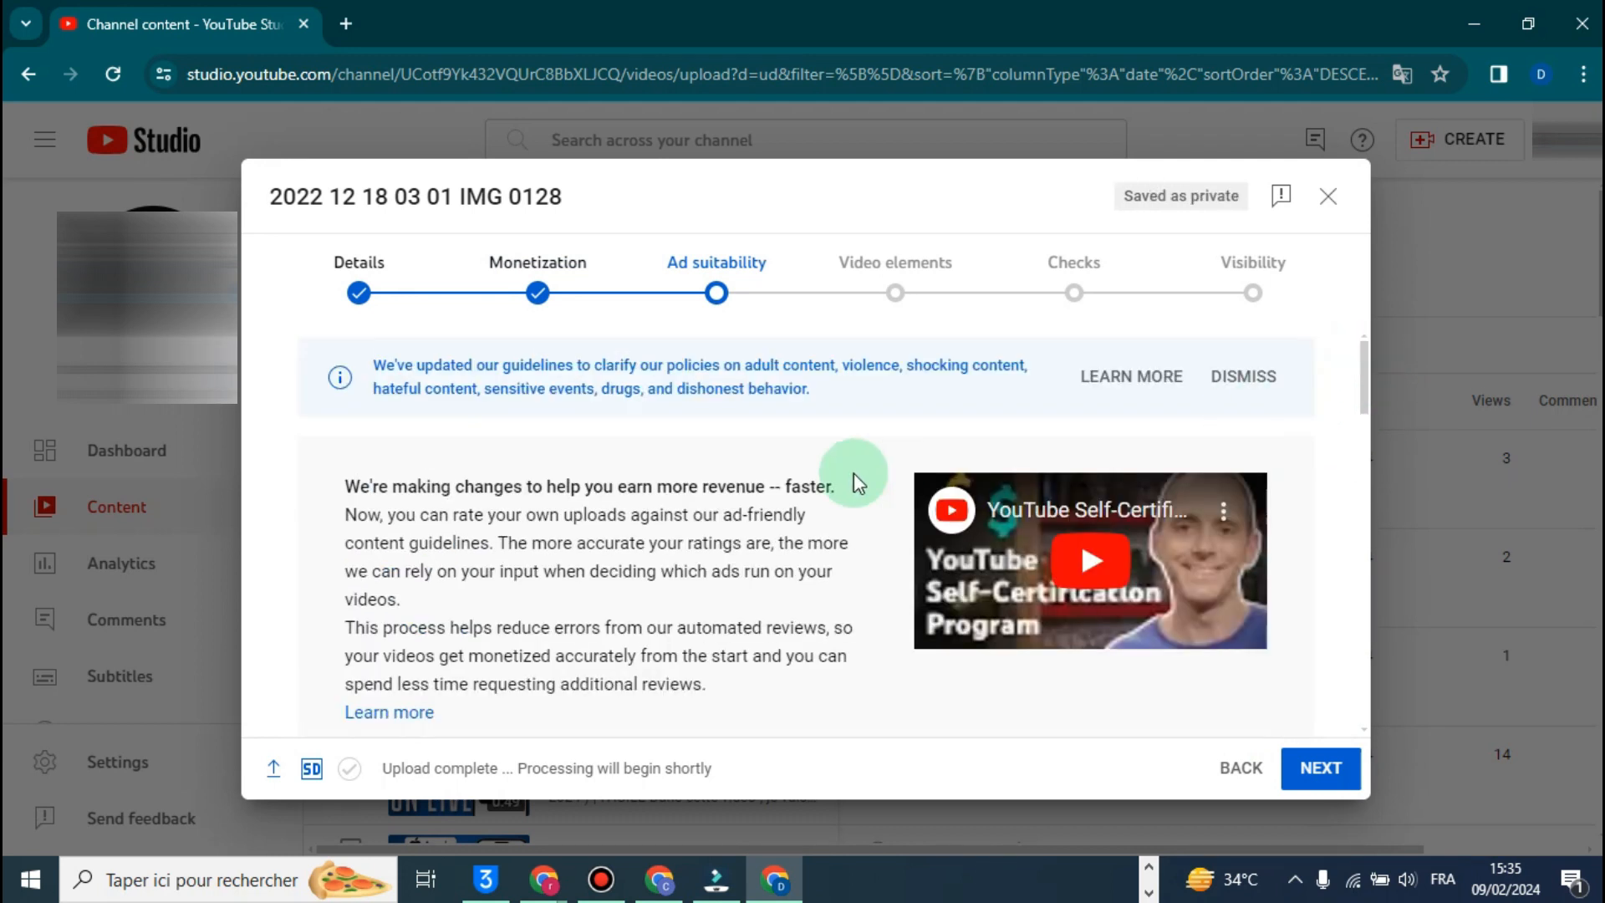
scroll(876, 447, "down", 3)
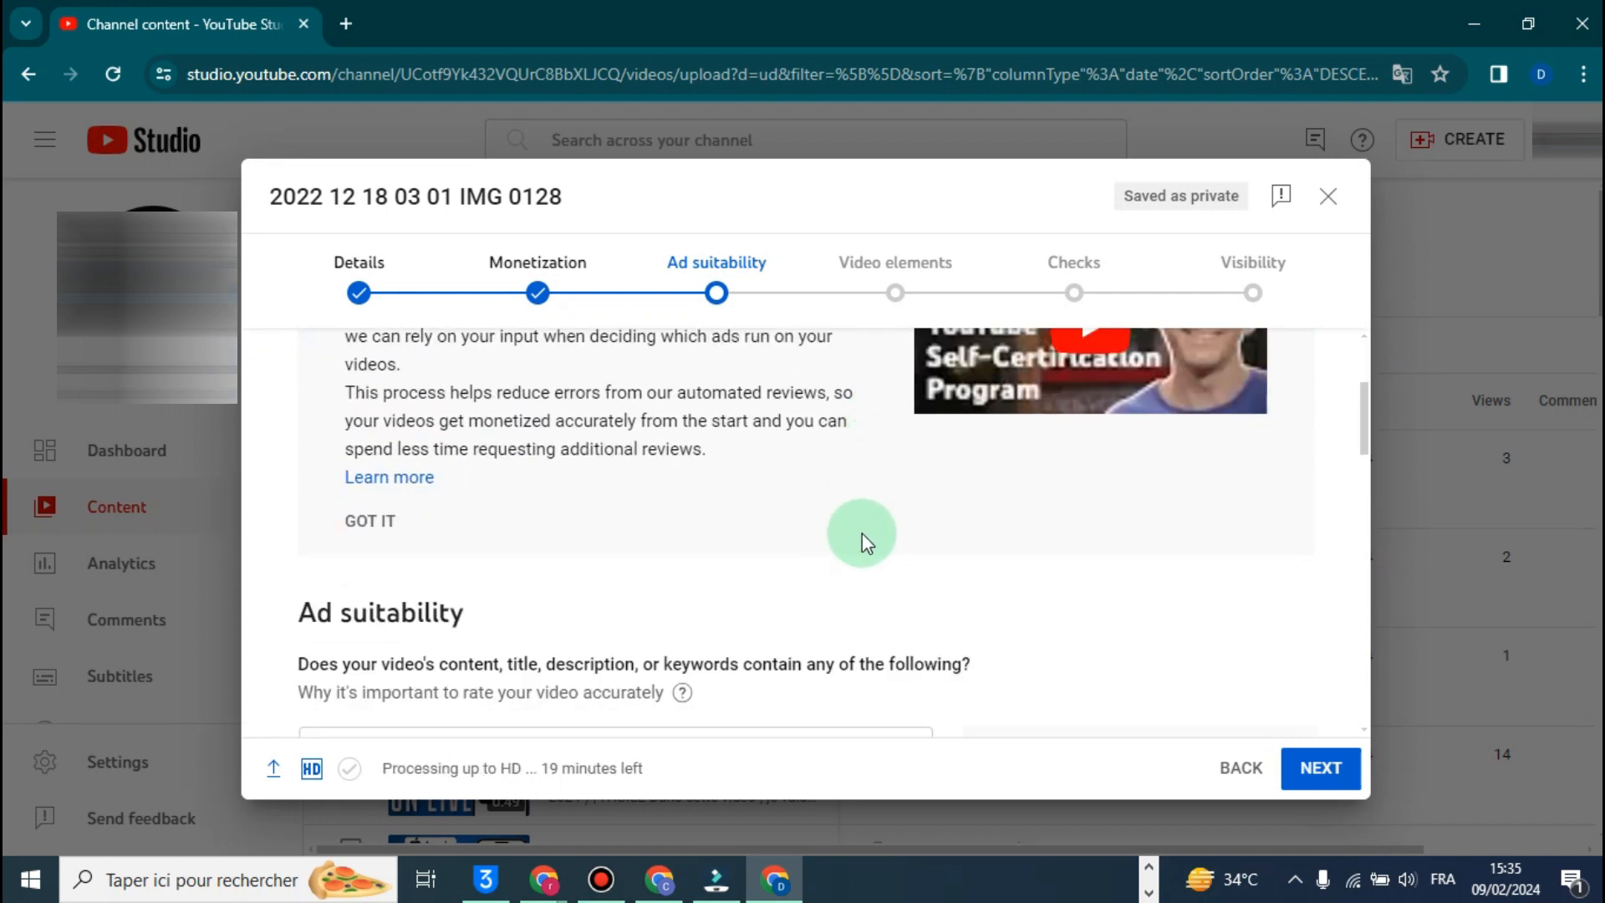
scroll(861, 534, "down", 4)
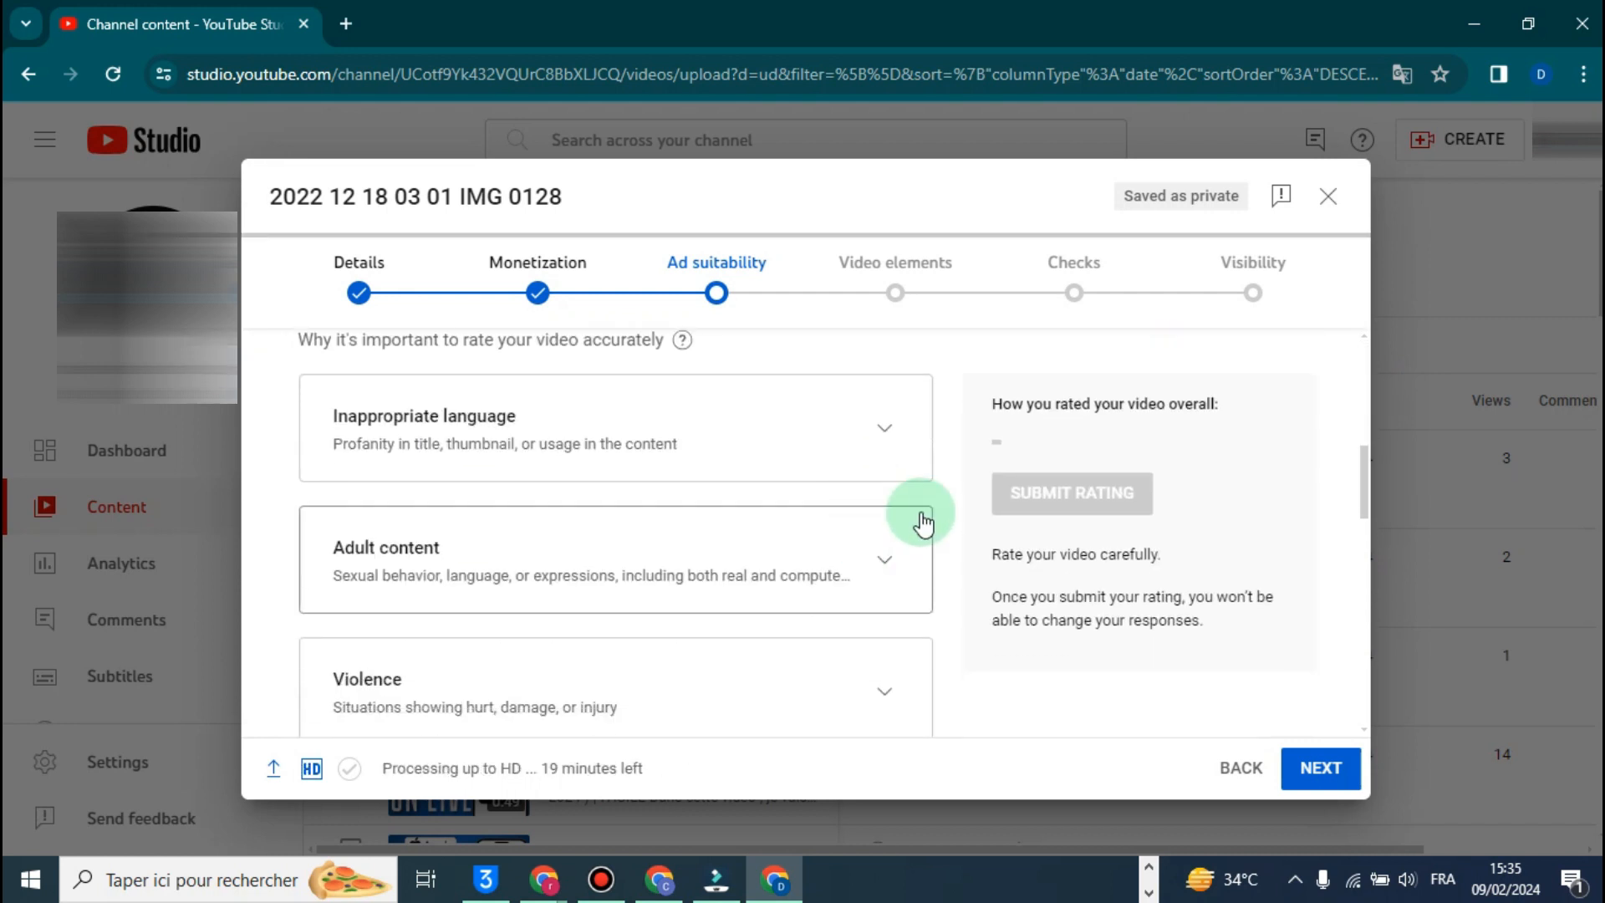
scroll(937, 492, "up", 1)
scroll(480, 535, "down", 1)
scroll(481, 544, "down", 5)
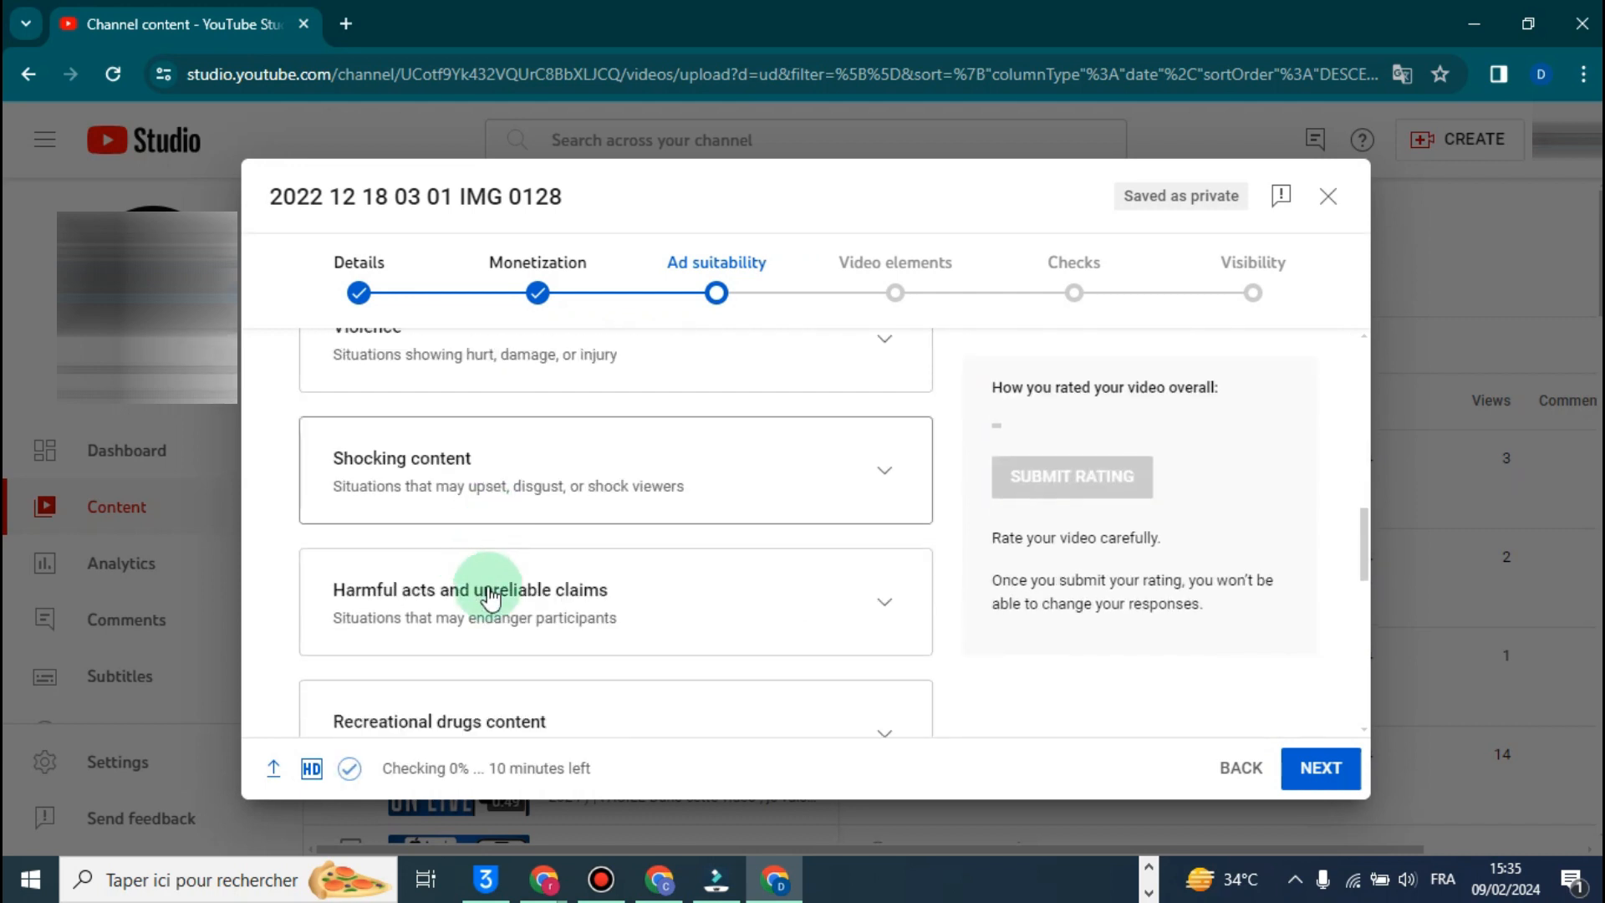
scroll(512, 614, "down", 3)
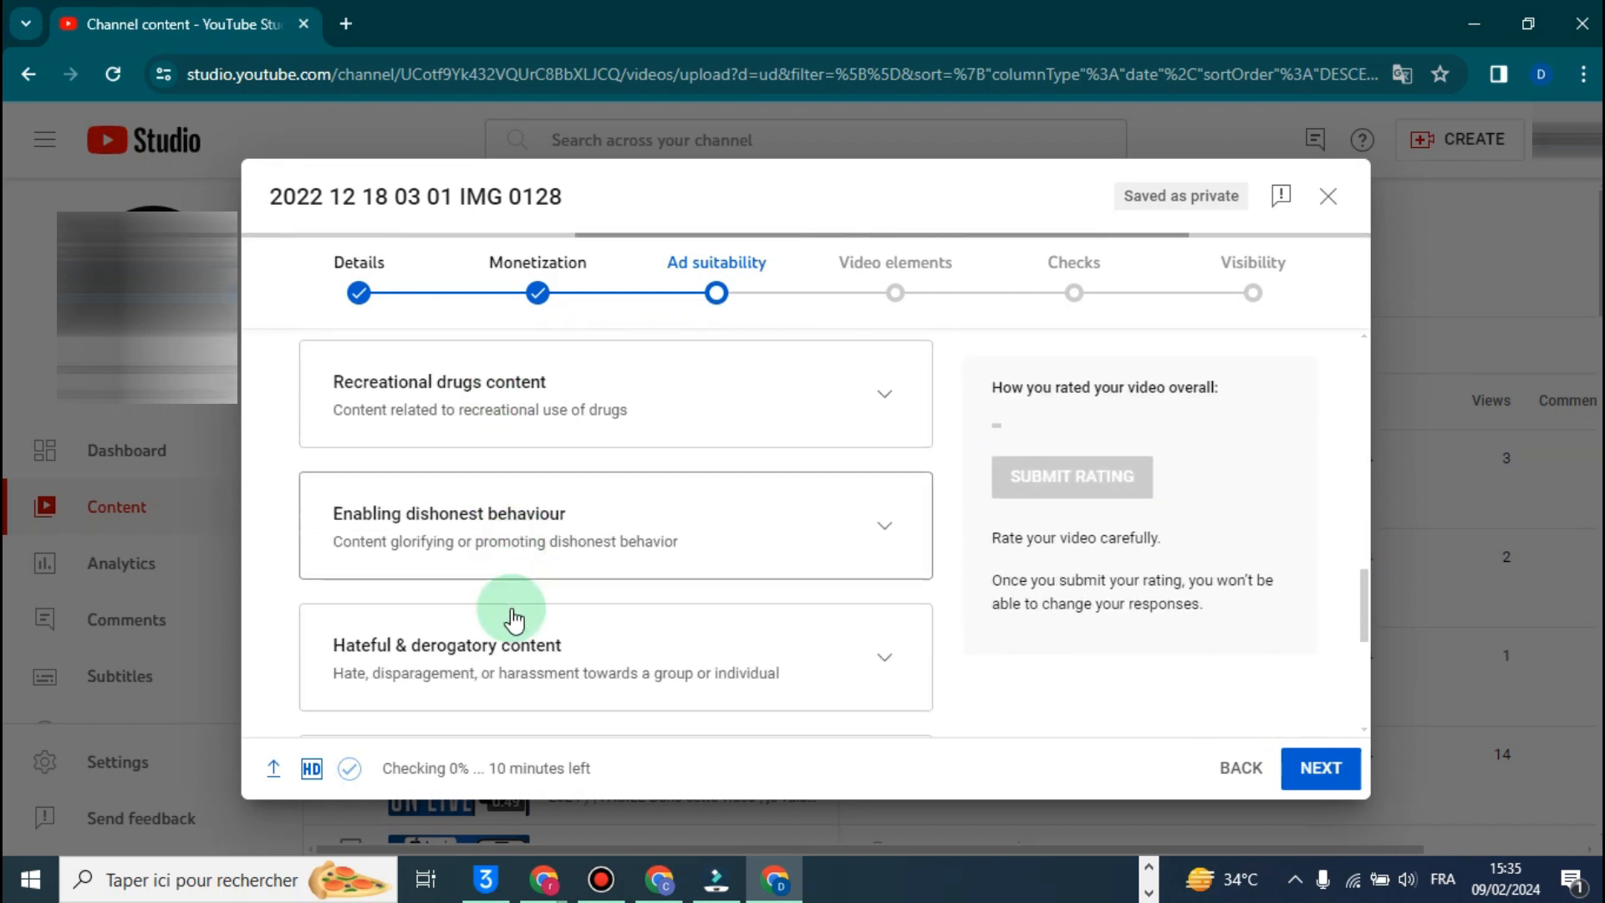
scroll(516, 623, "up", 12)
scroll(518, 623, "down", 2)
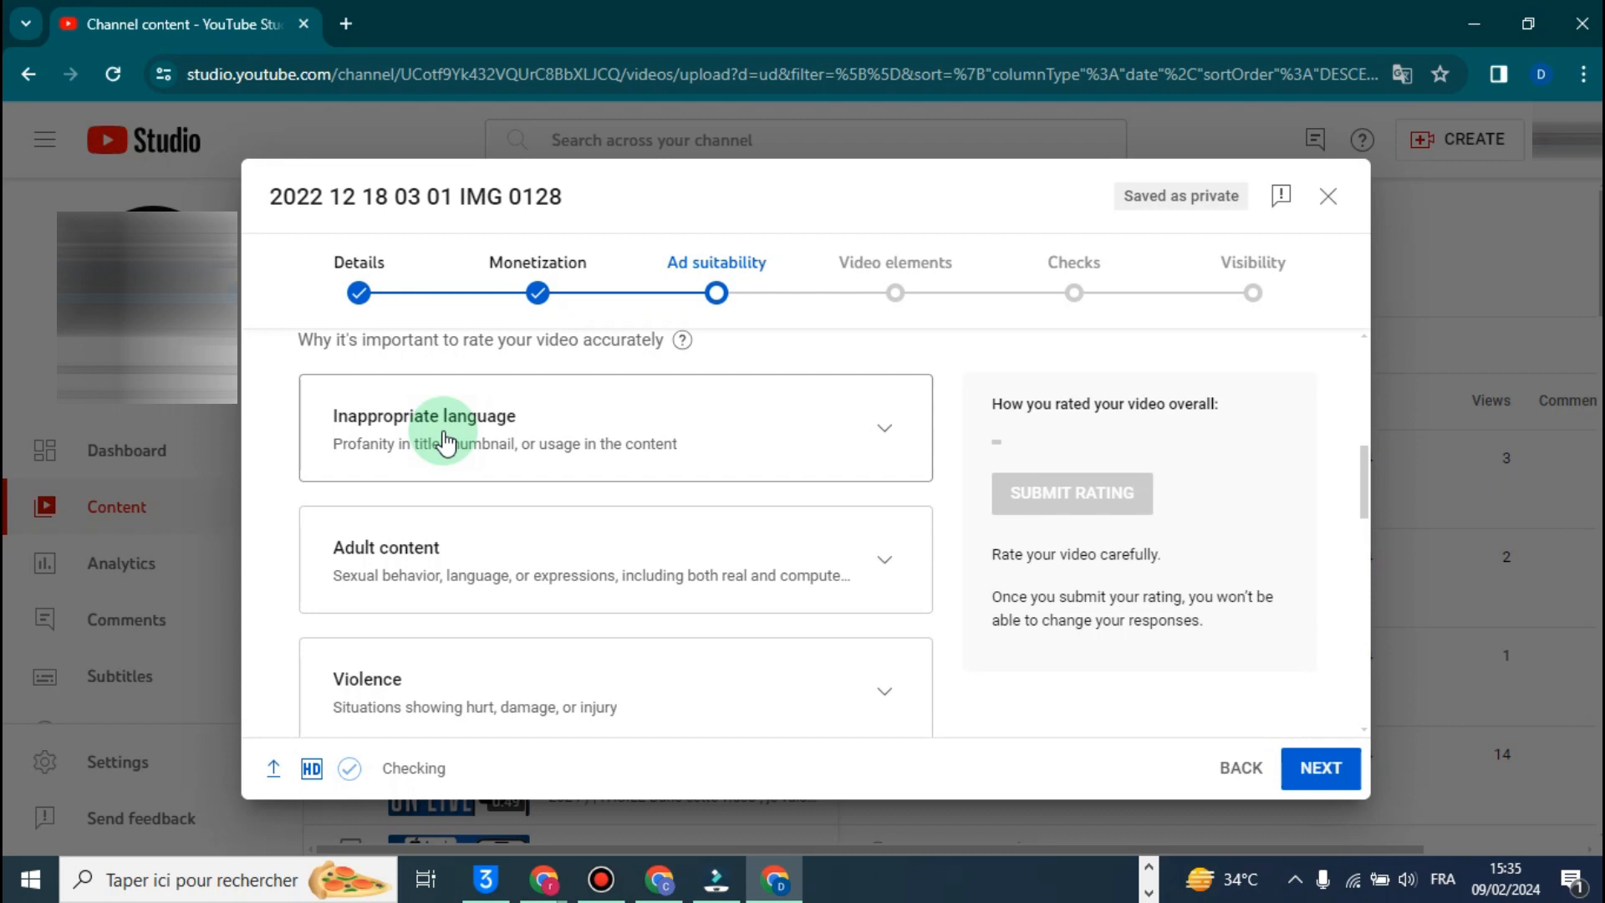
scroll(413, 573, "down", 3)
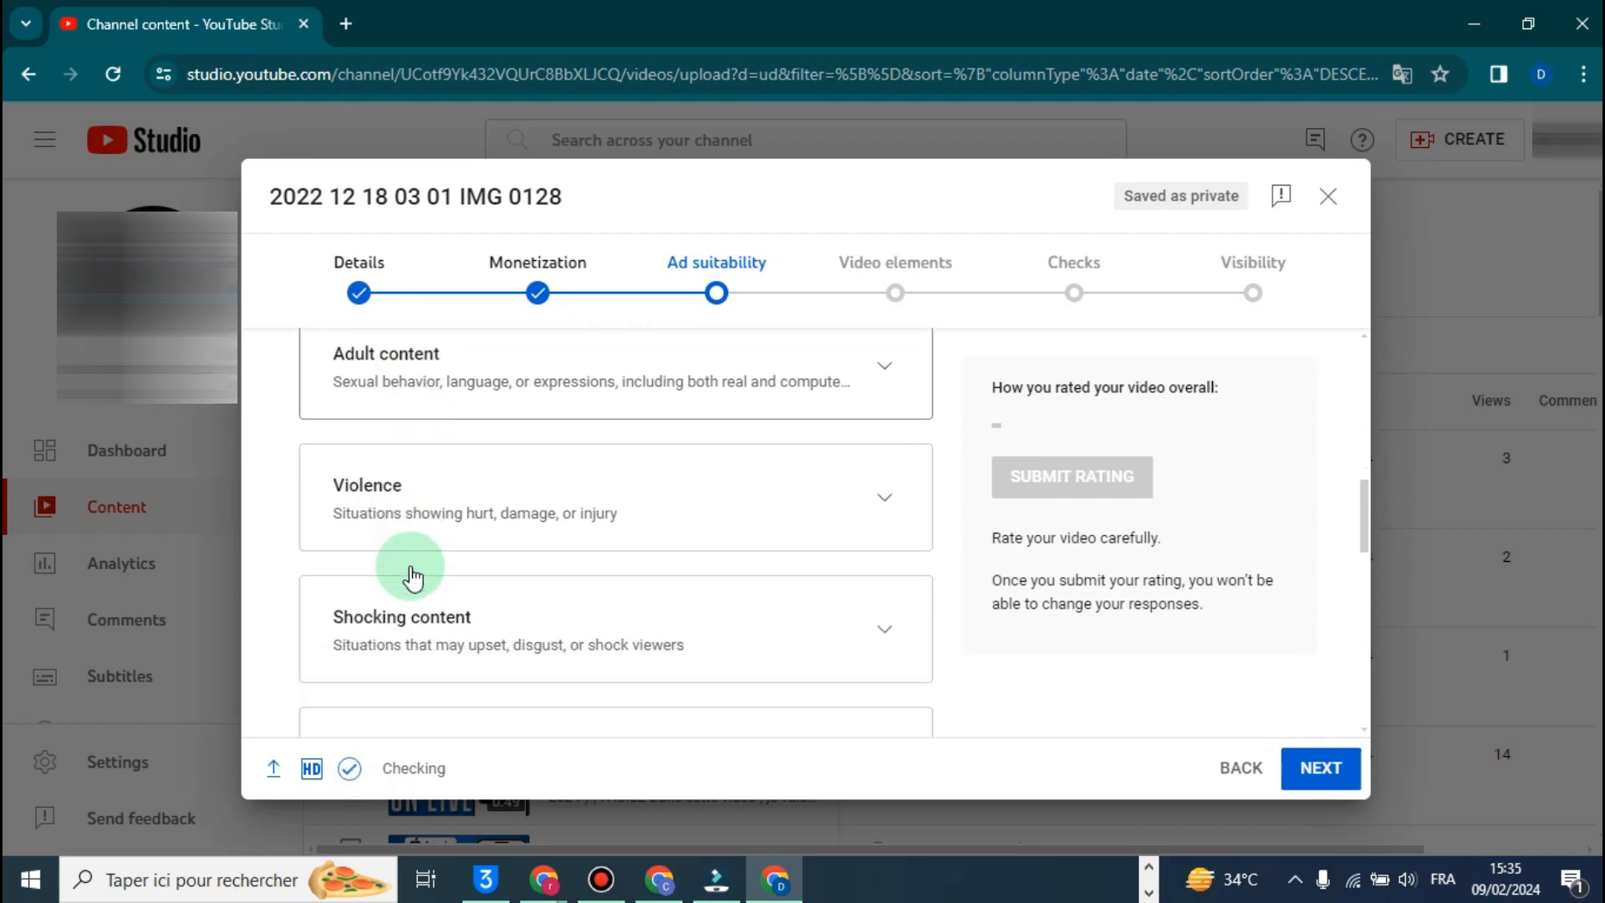
scroll(418, 493, "down", 2)
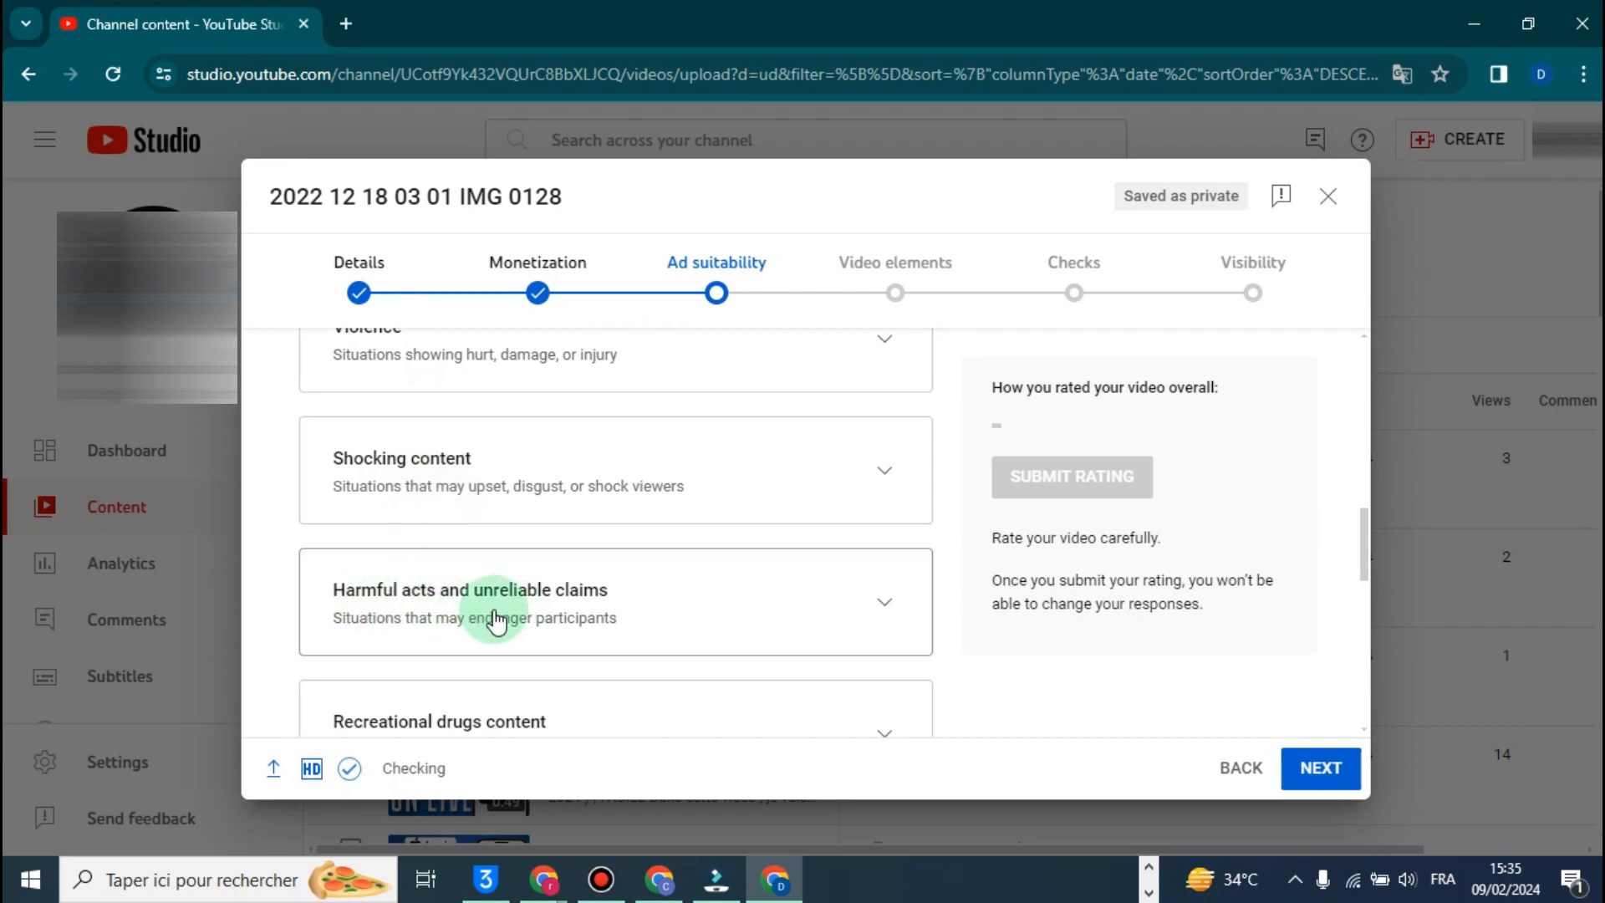
scroll(502, 617, "up", 6)
scroll(505, 617, "down", 1)
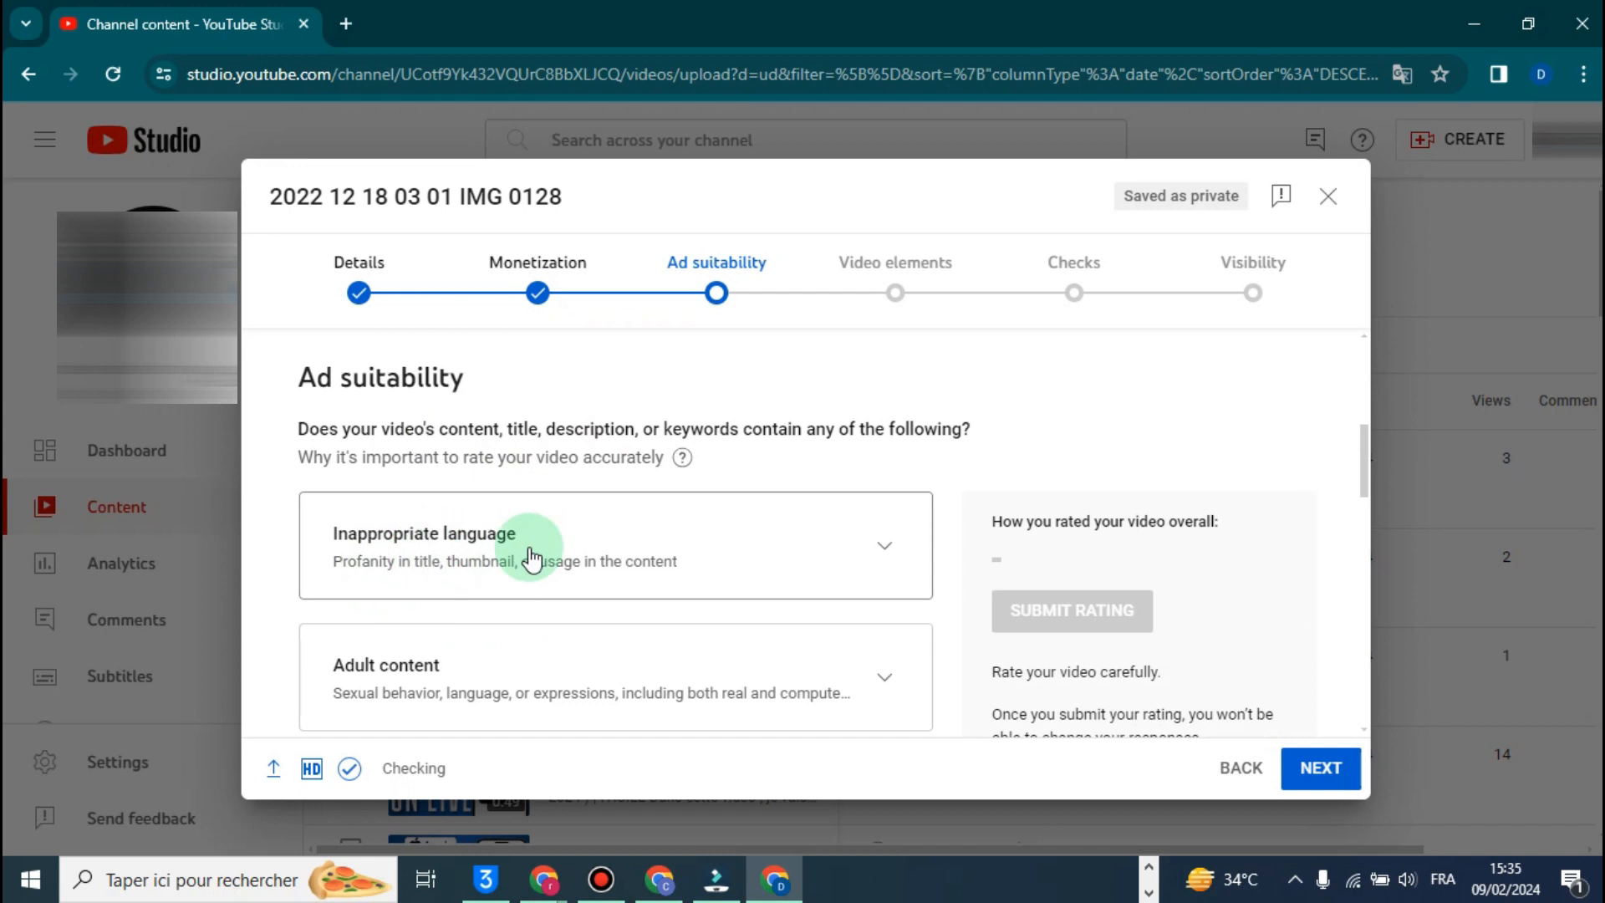
- Expand the Inappropriate language category and choose the abbreviated or censored profanity answer
left_click(452, 554)
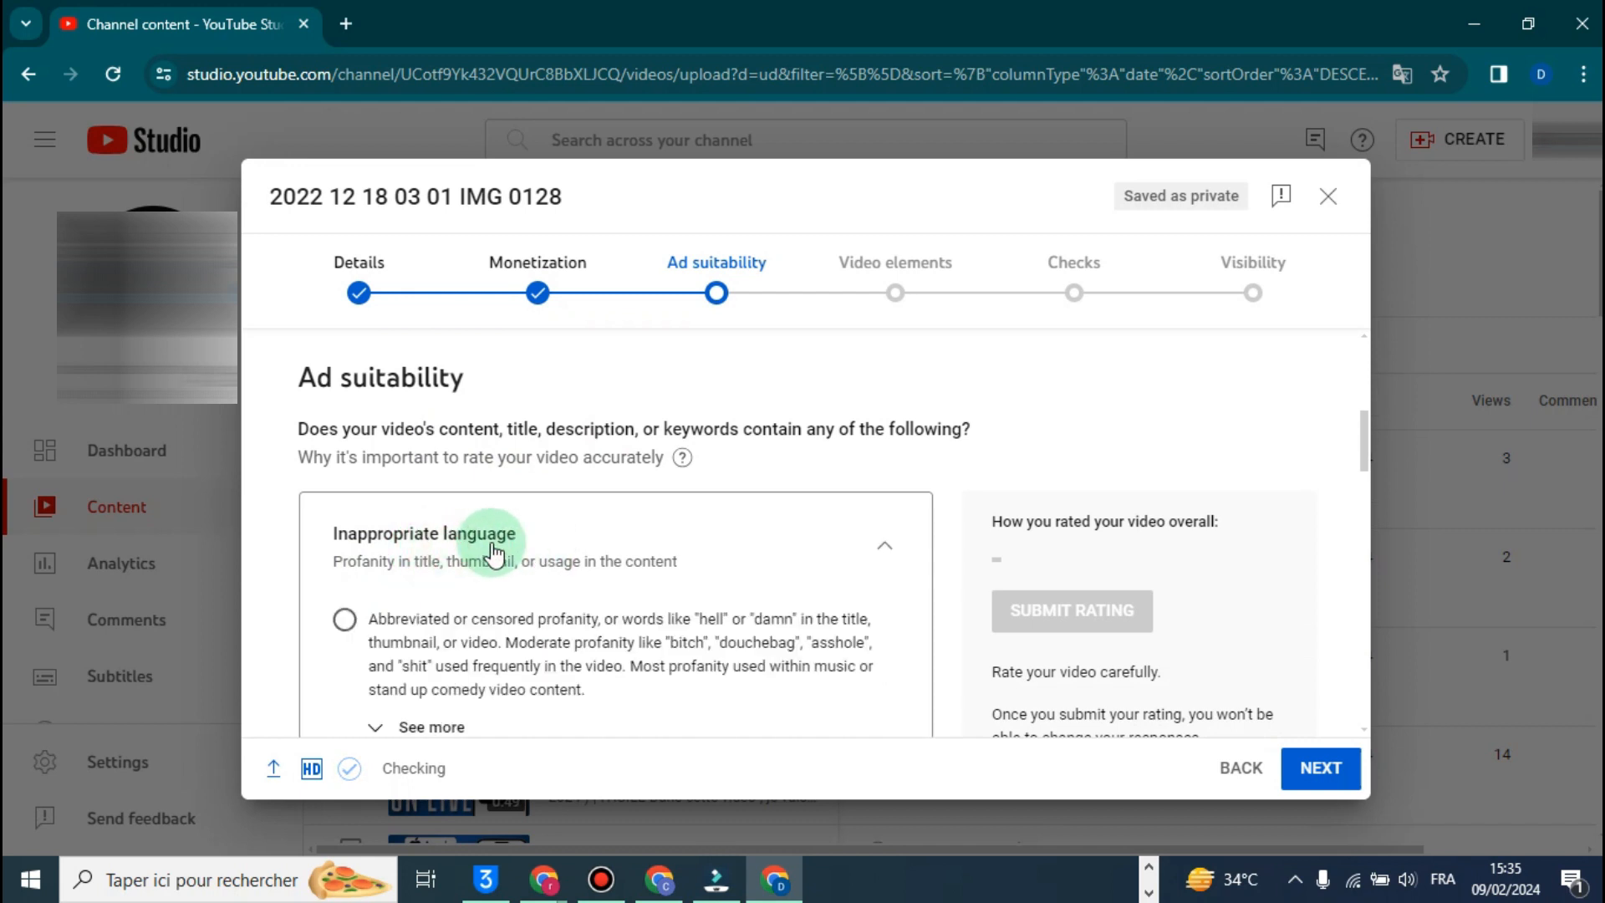
scroll(531, 539, "down", 1)
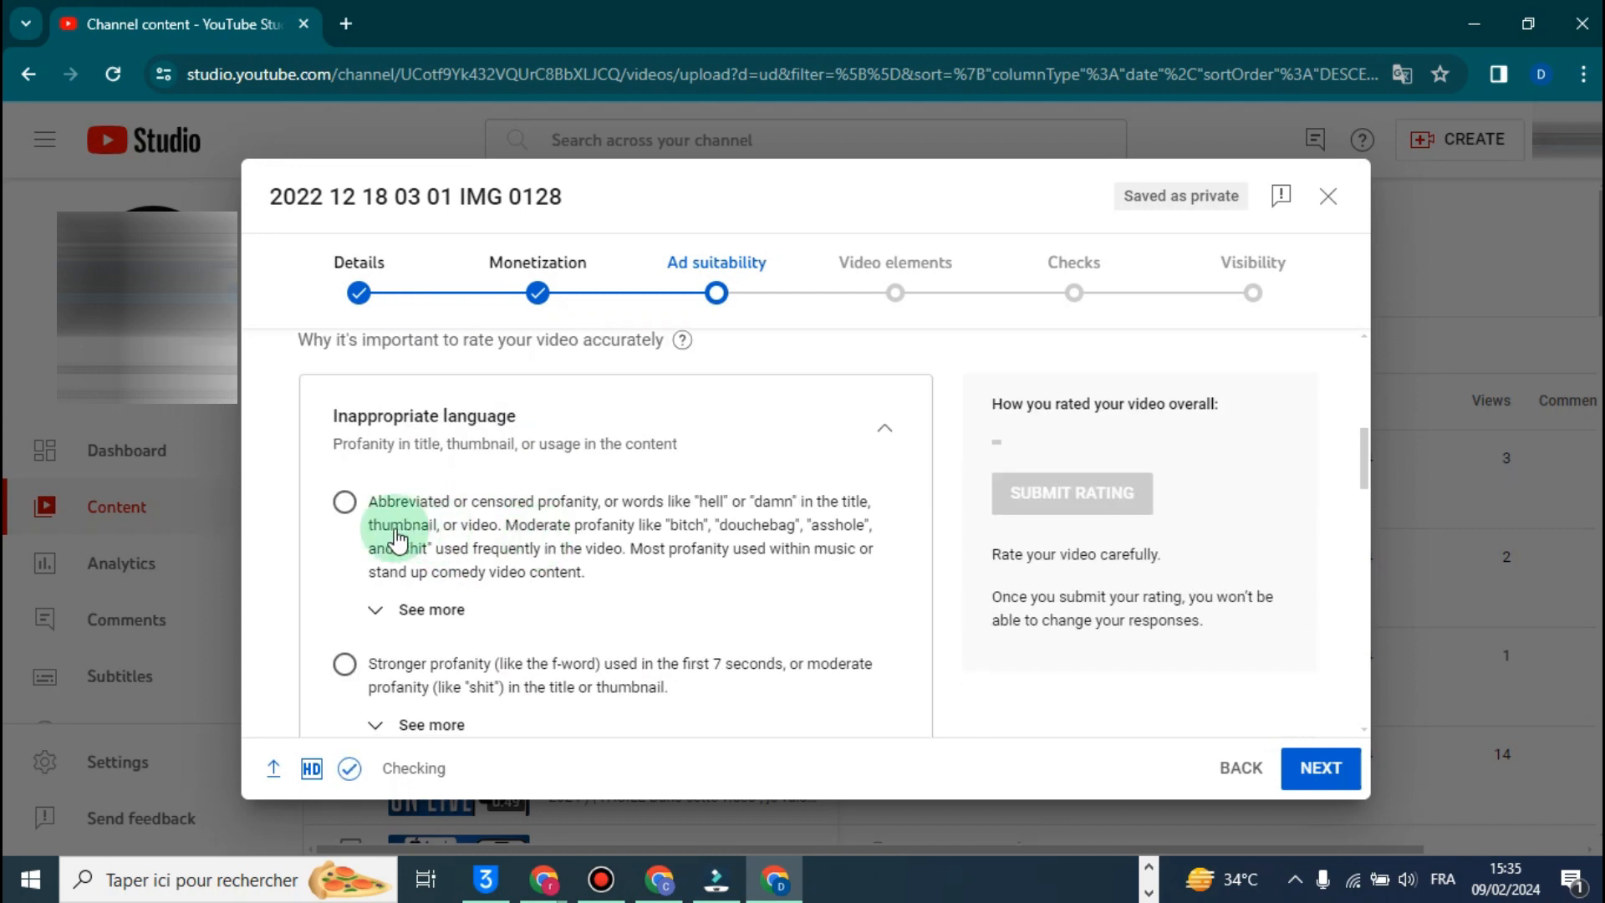
left_click(559, 430)
left_click(544, 437)
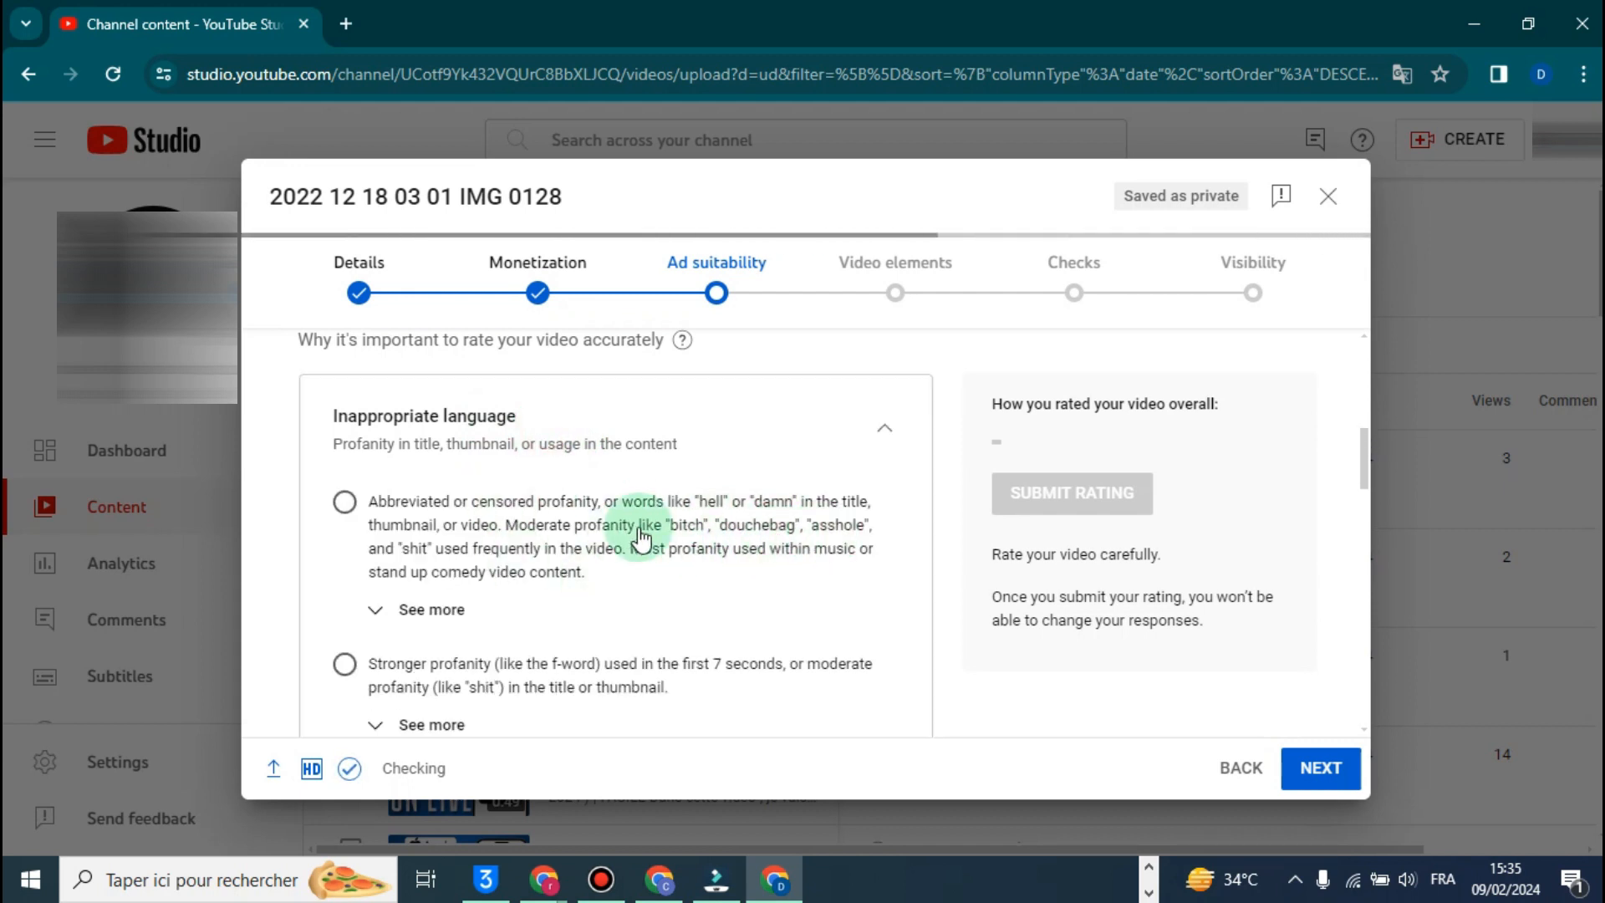
scroll(637, 527, "down", 1)
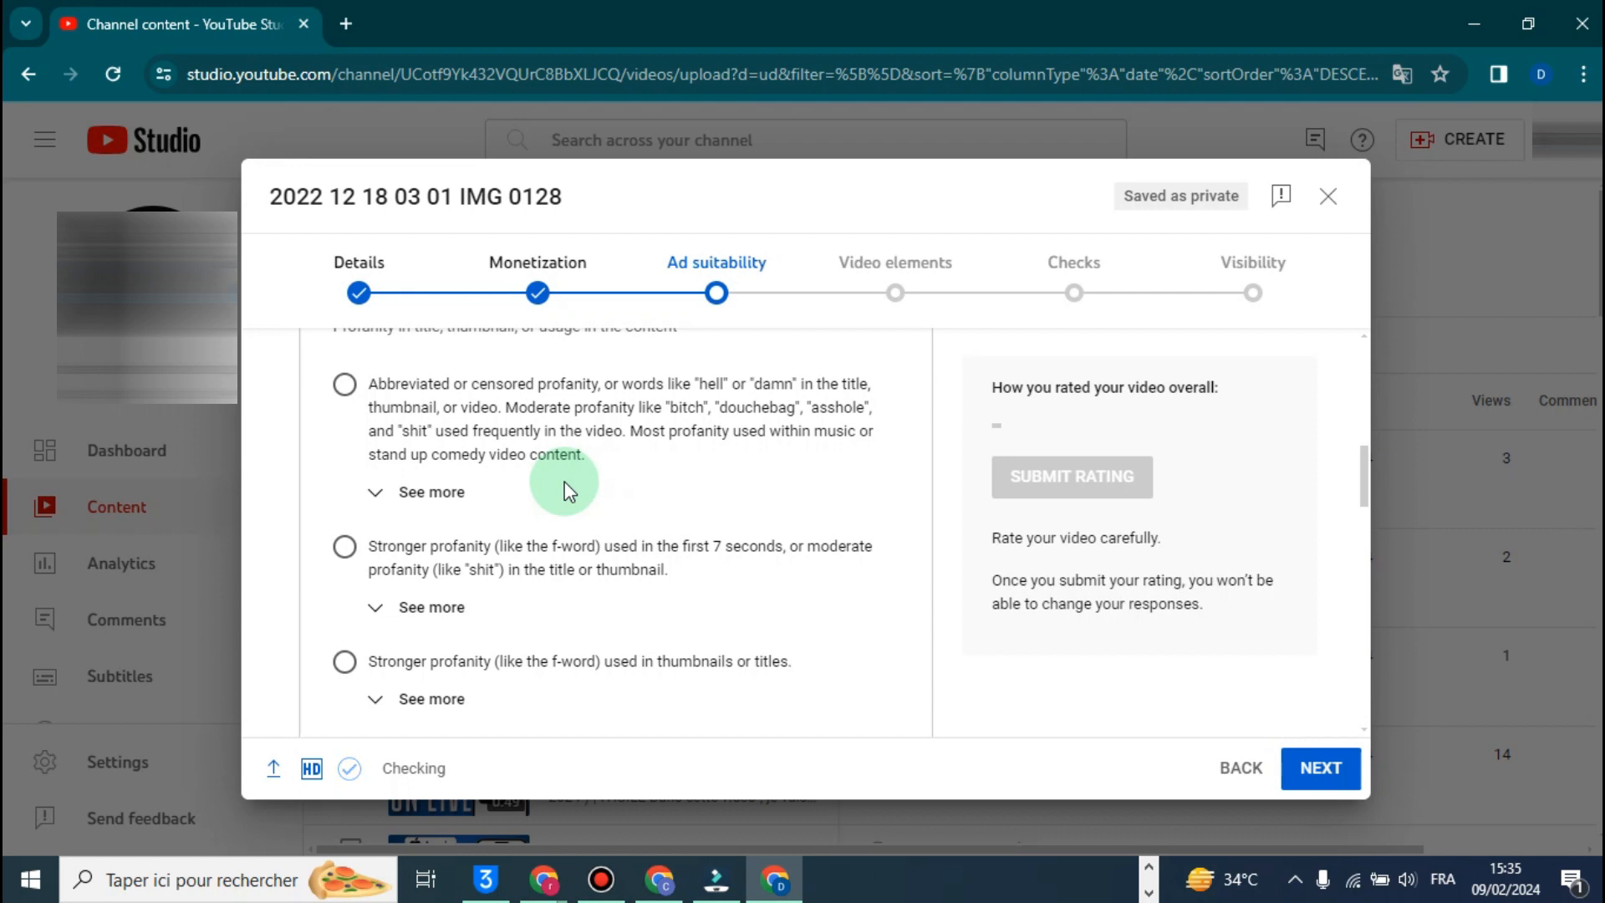
scroll(564, 482, "up", 1)
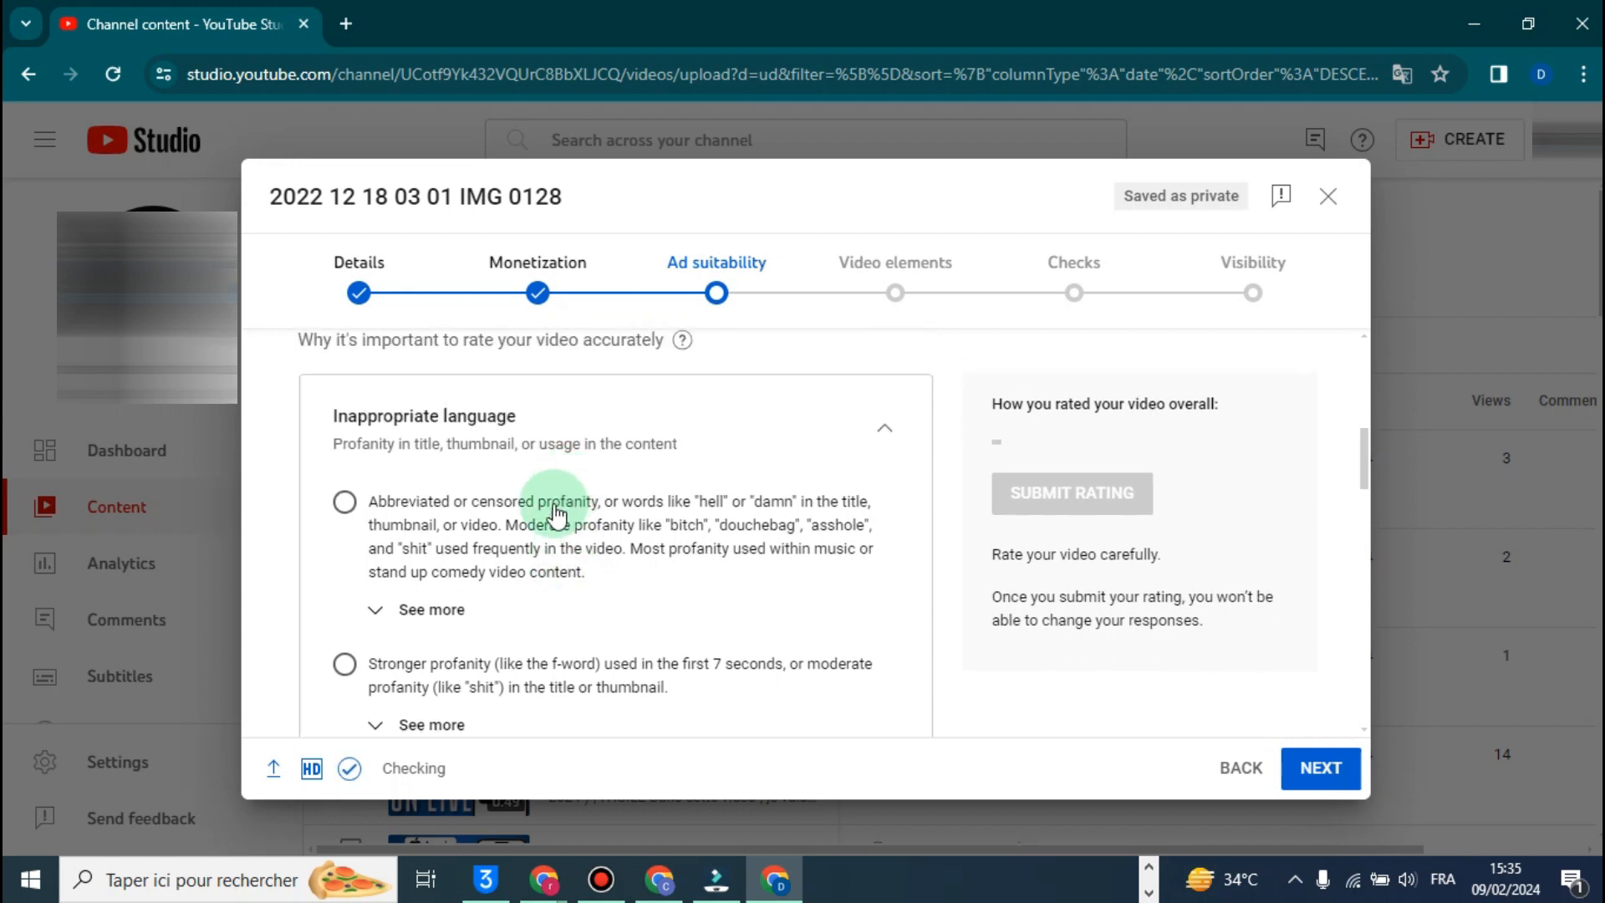
scroll(431, 506, "down", 1)
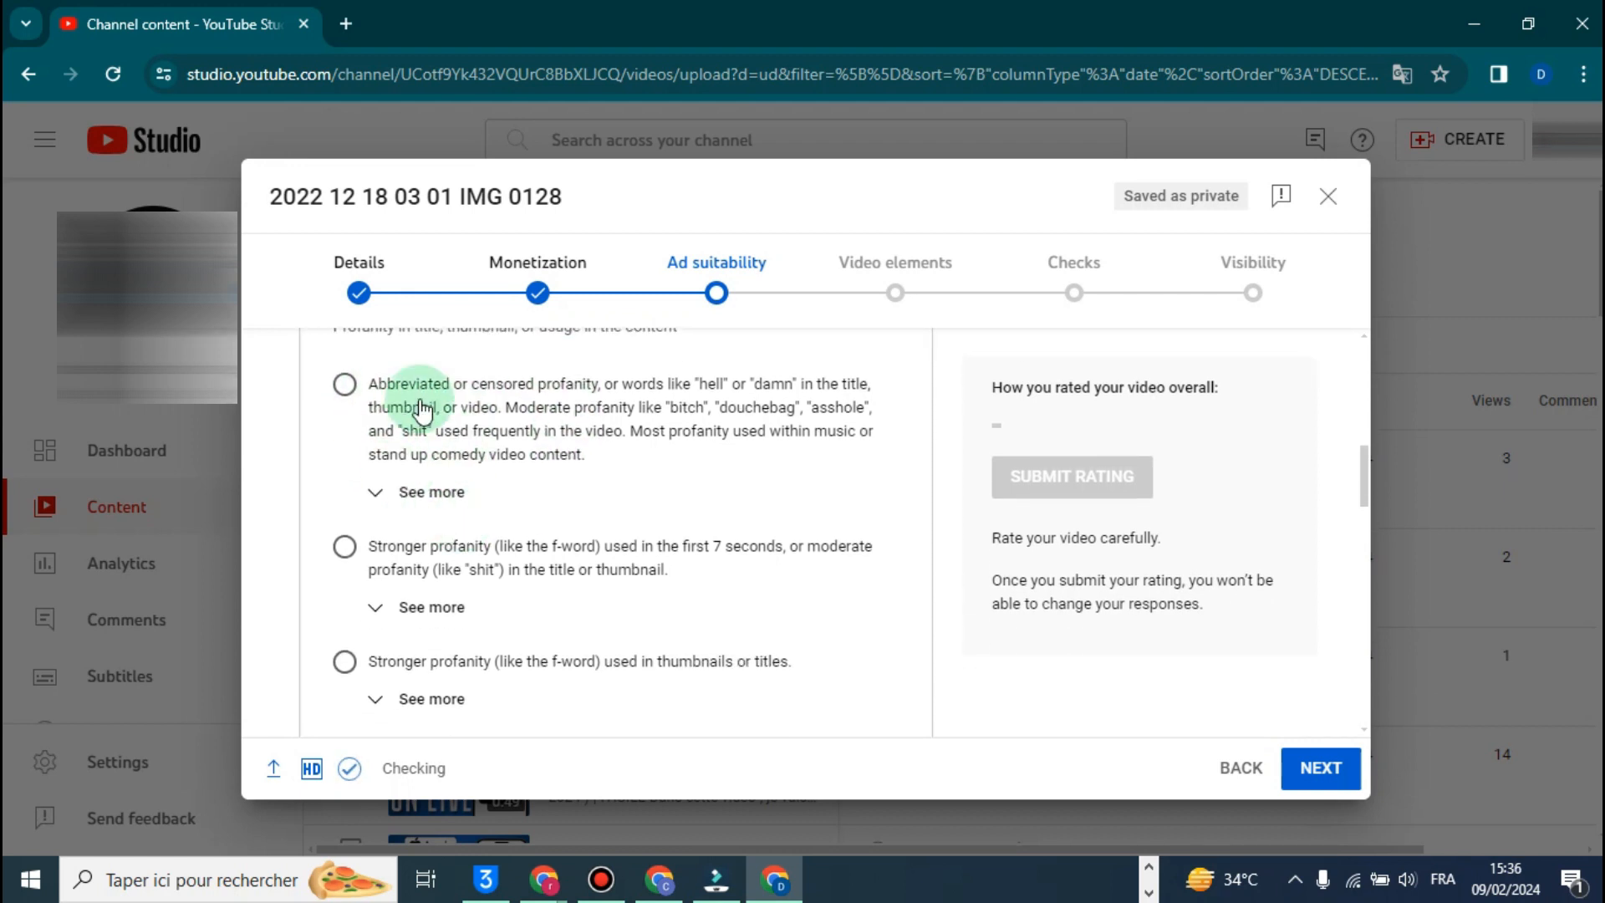
left_click(344, 387)
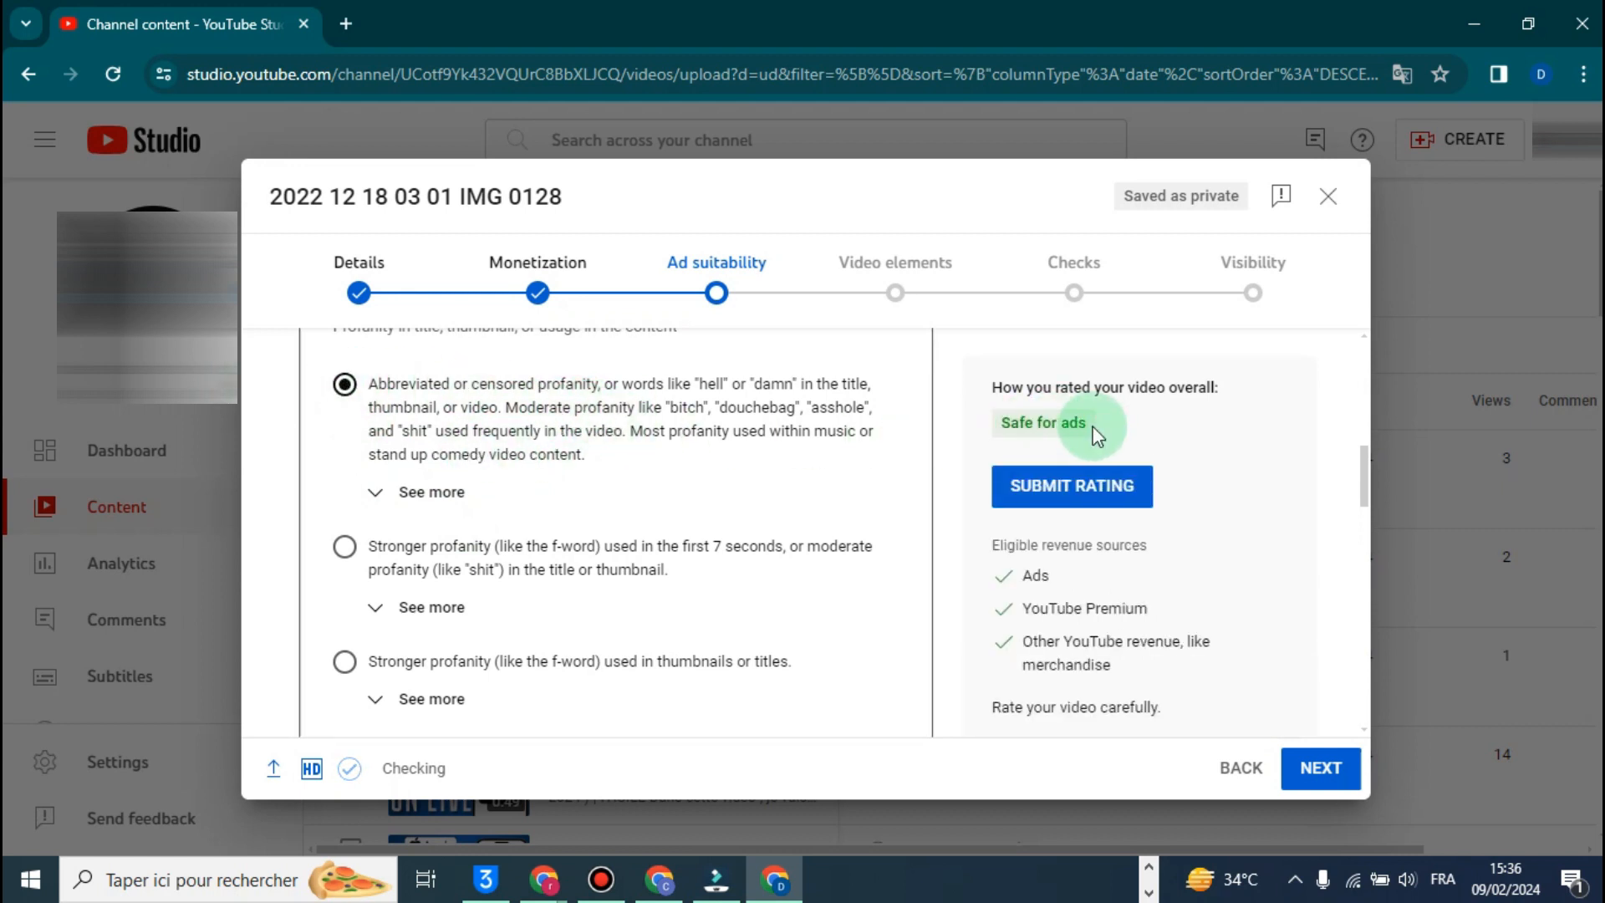
- Change the Inappropriate language answer to stronger profanity used in the first 7 seconds and check the overall rating
scroll(543, 502, "down", 1)
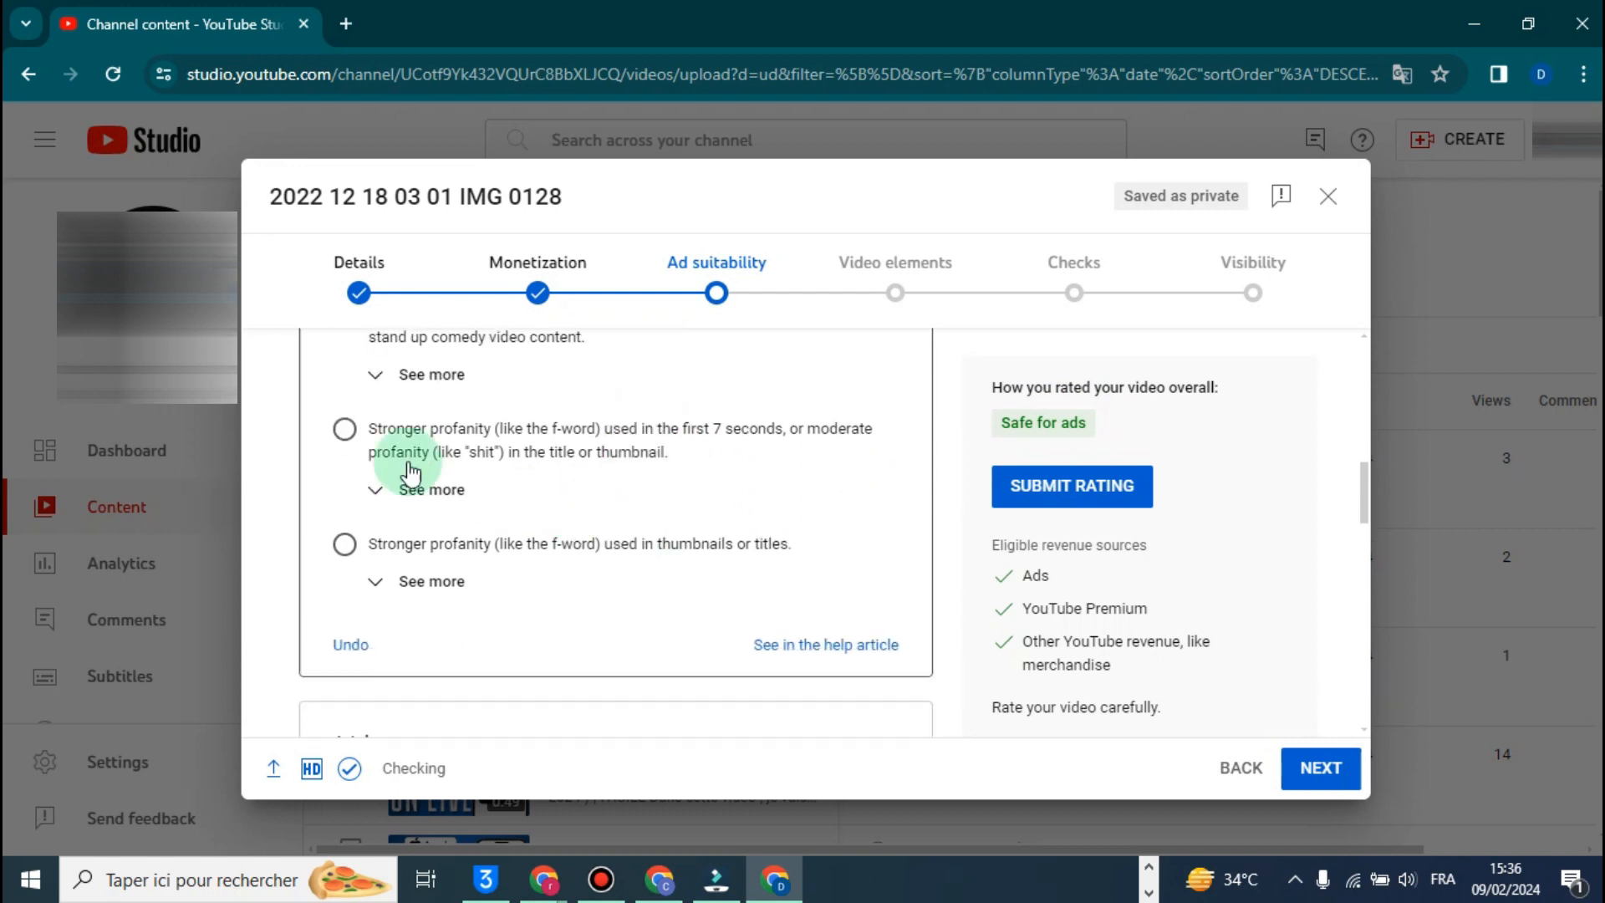
left_click(345, 432)
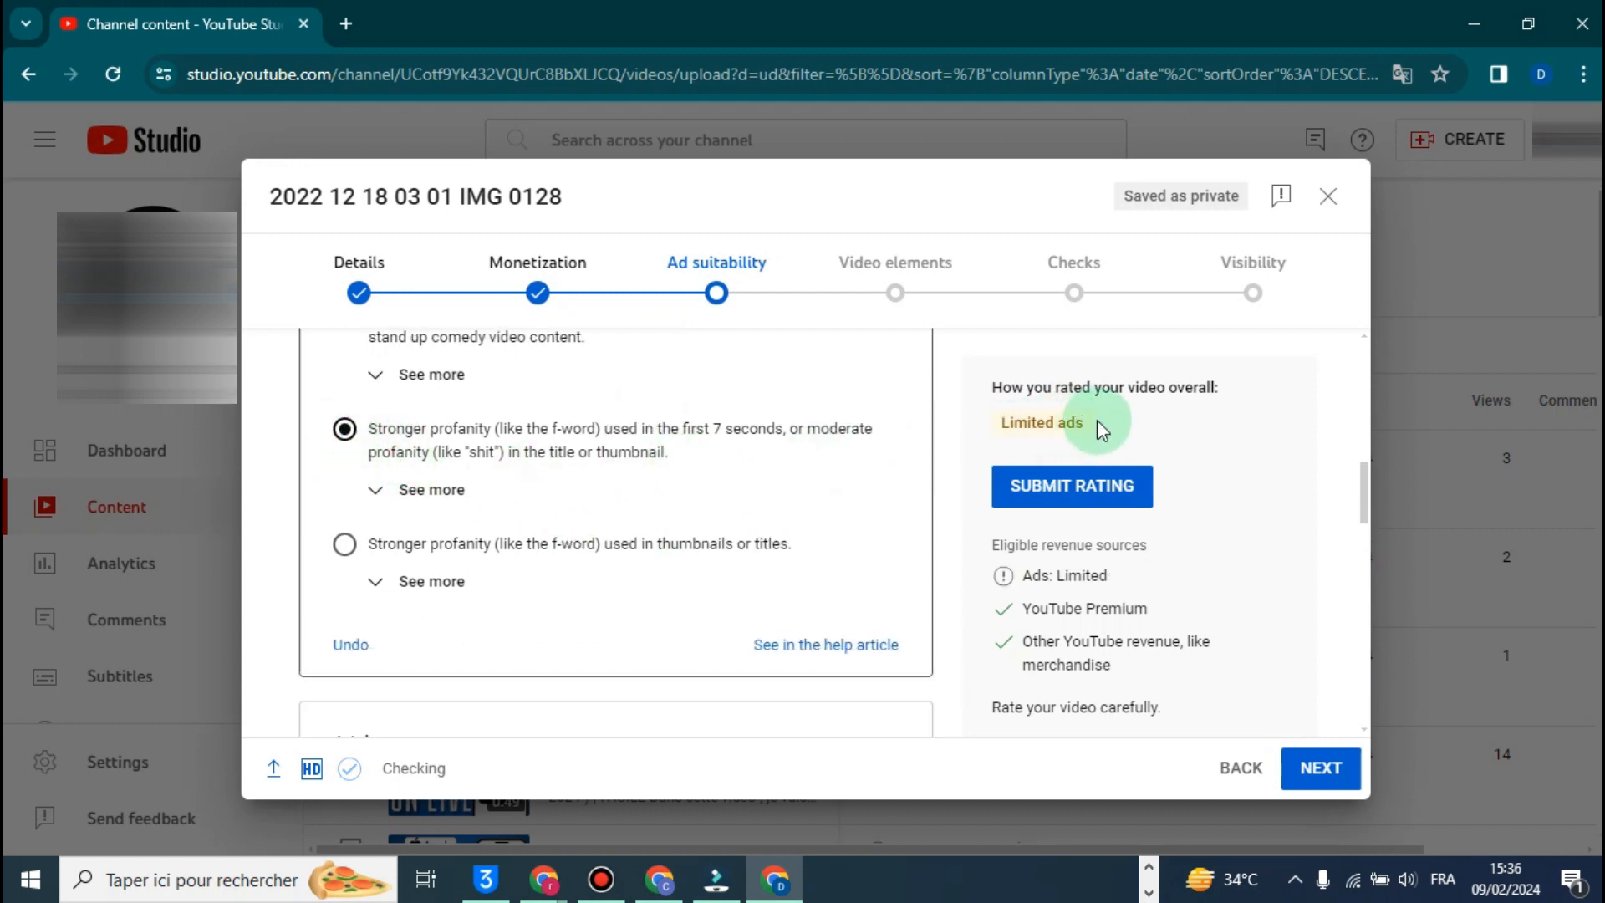
mouse_move(1097, 420)
left_mouse_down()
mouse_move(1035, 425)
mouse_move(1085, 425)
left_mouse_up()
scroll(383, 418, "up", 1)
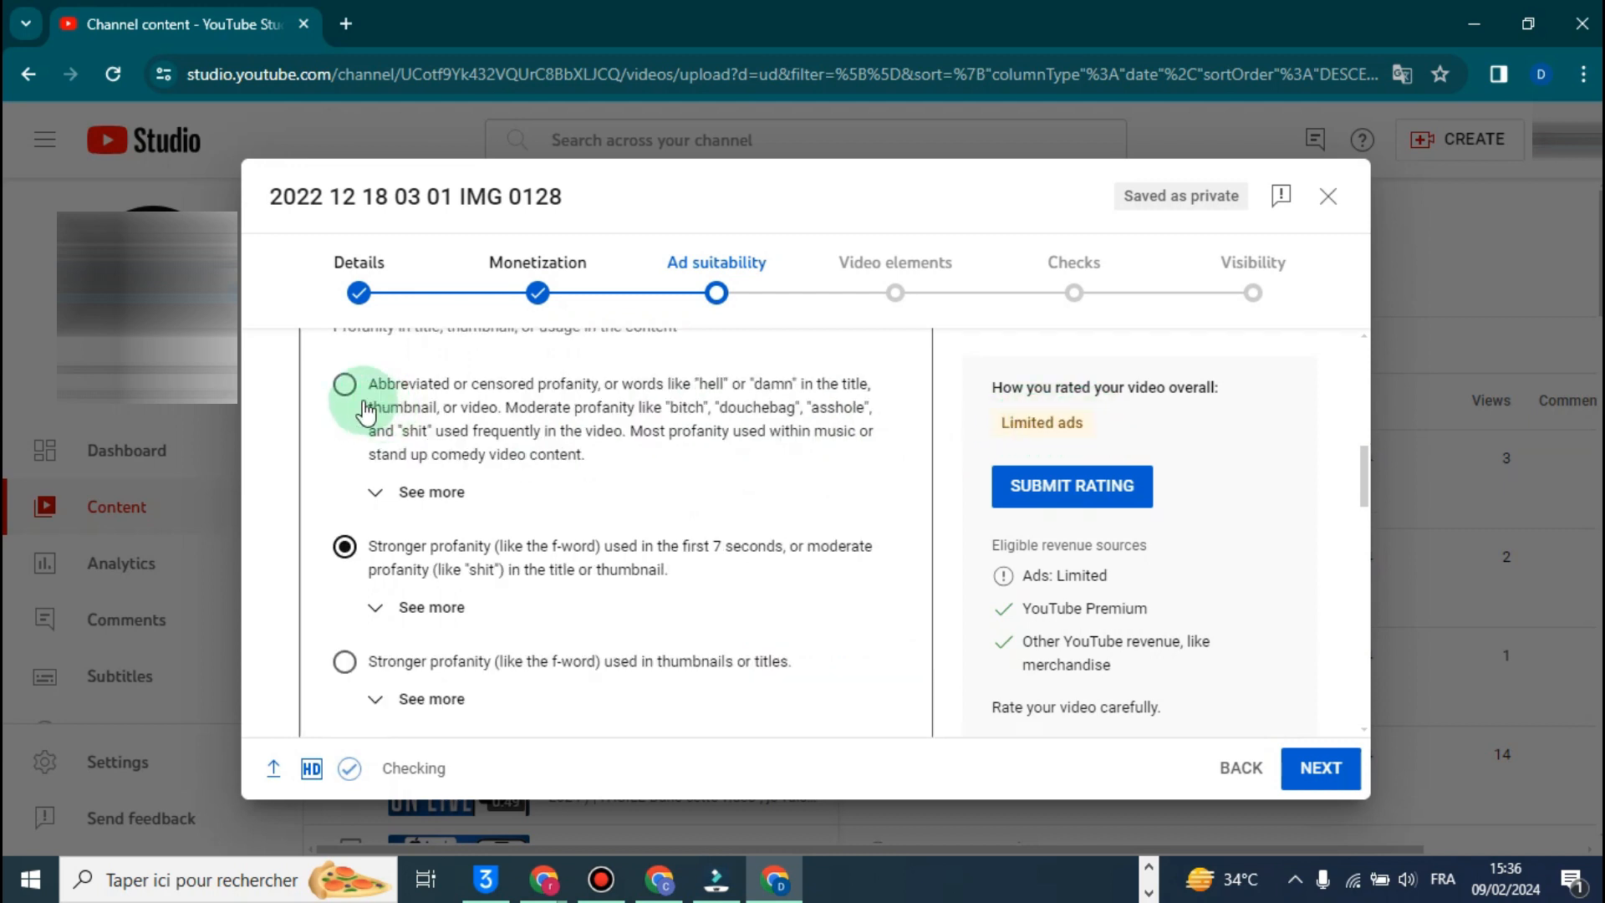
scroll(383, 418, "up", 3)
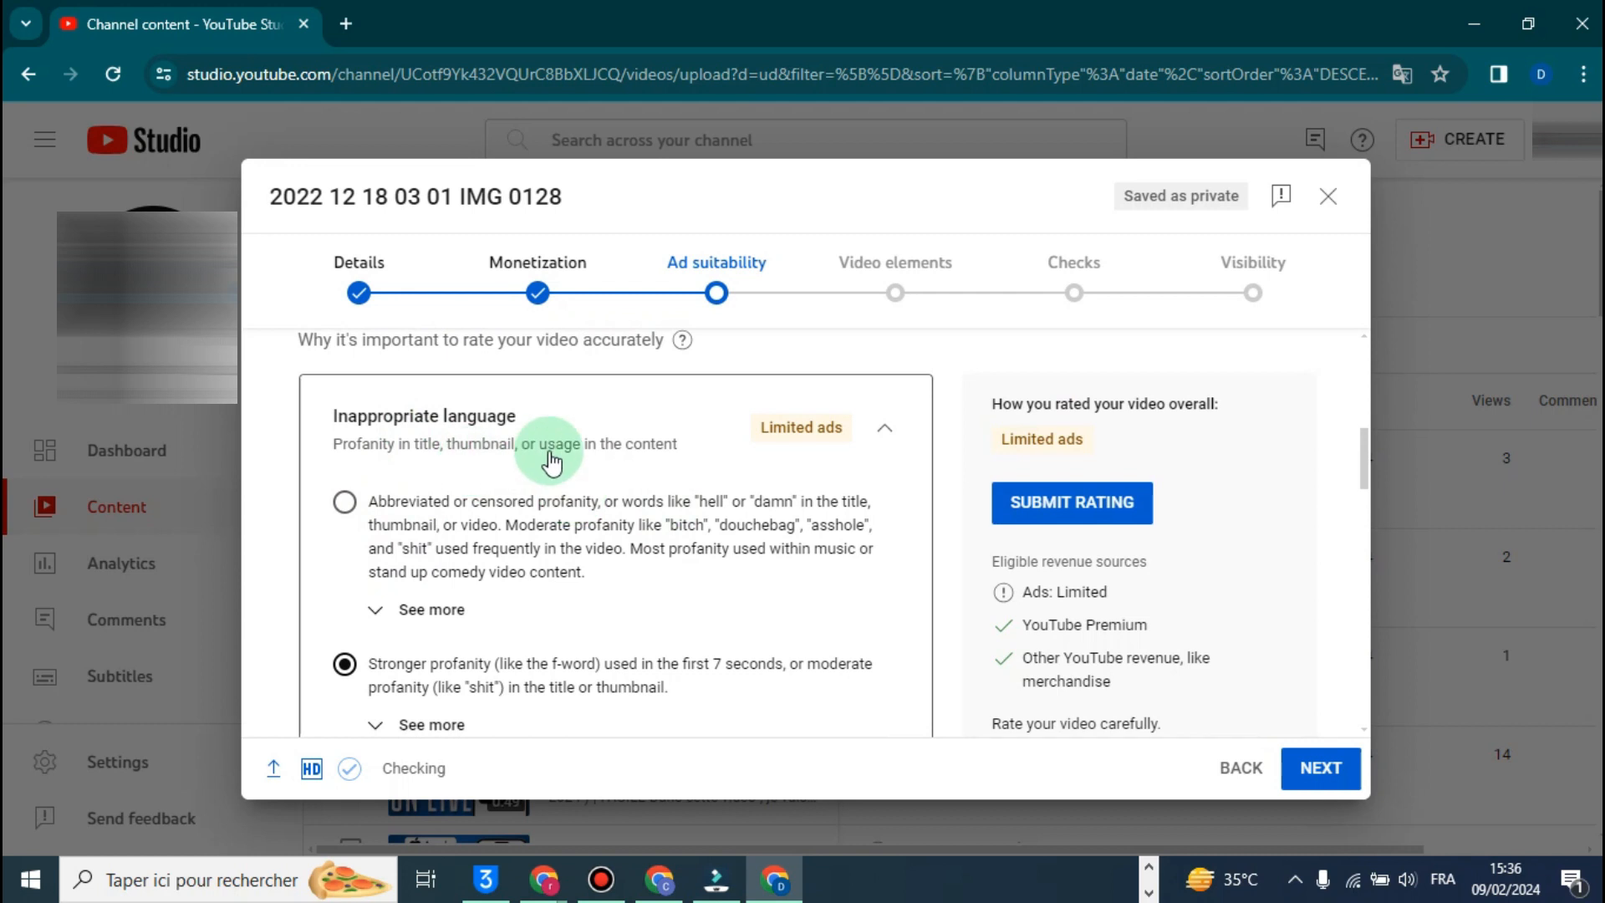
- Change the Inappropriate language answer to stronger profanity used in thumbnails or titles
scroll(574, 459, "down", 3)
scroll(573, 459, "down", 1)
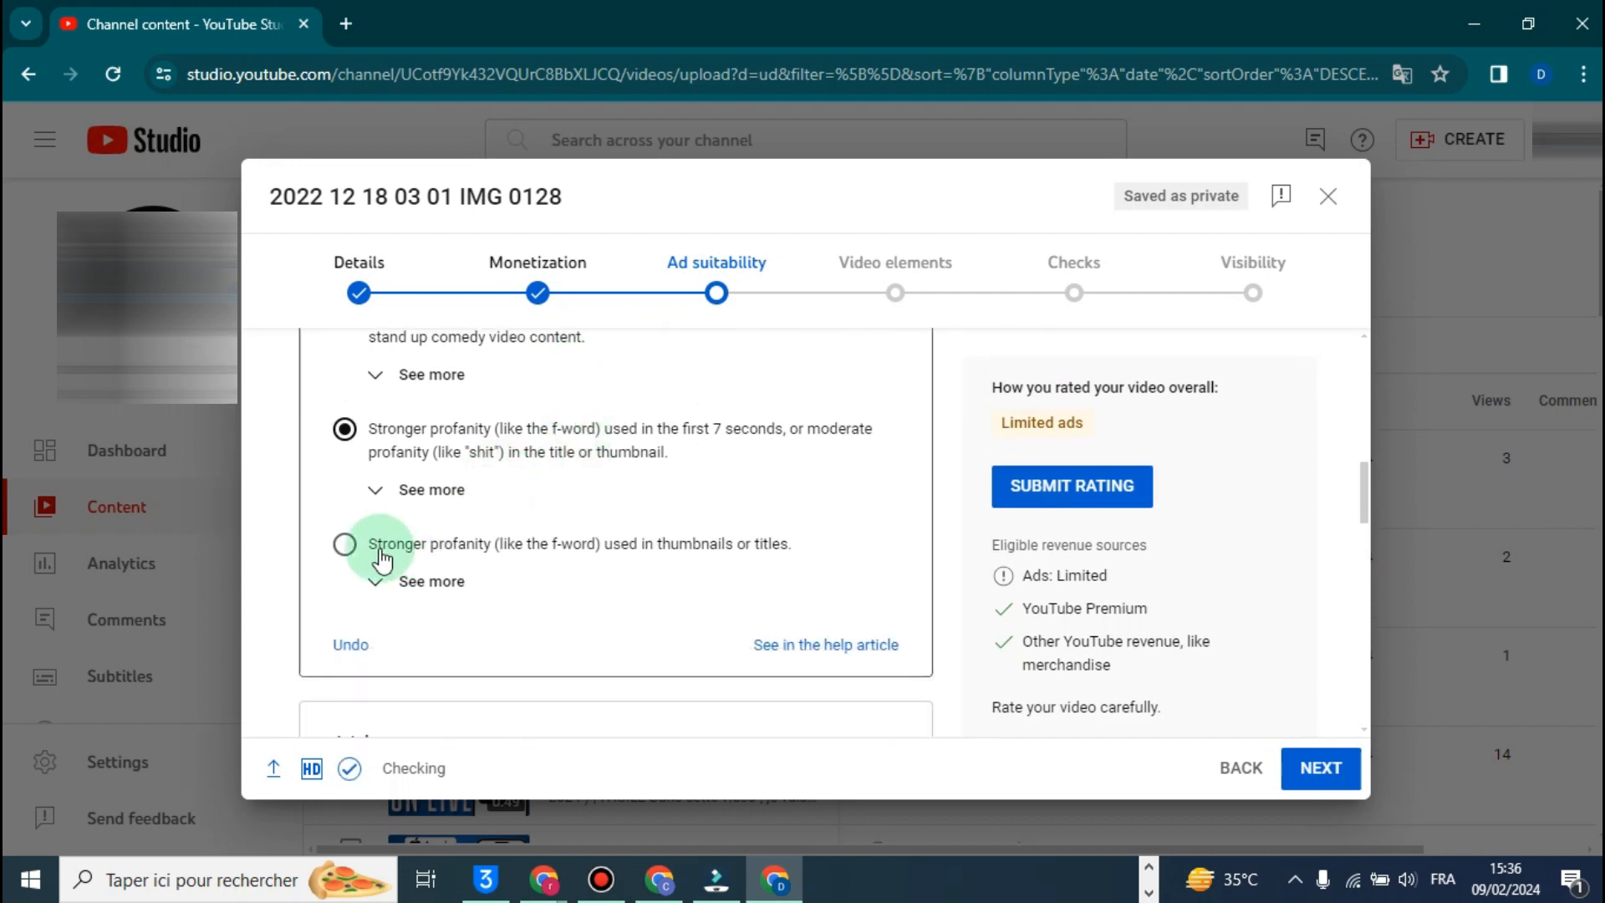
left_click(346, 547)
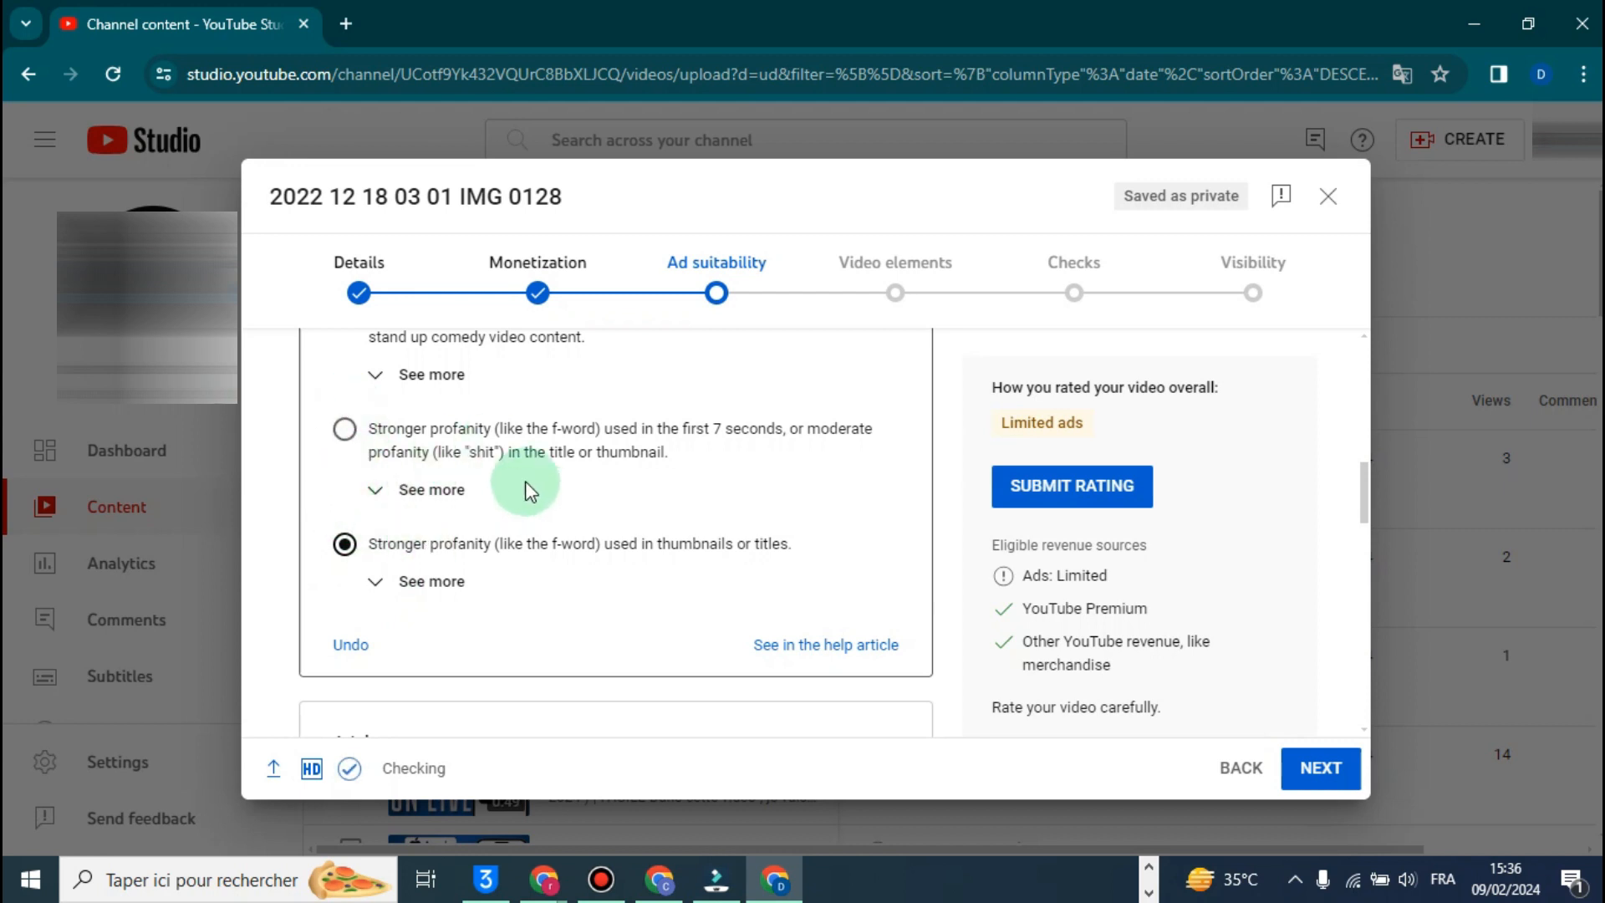
scroll(590, 518, "up", 1)
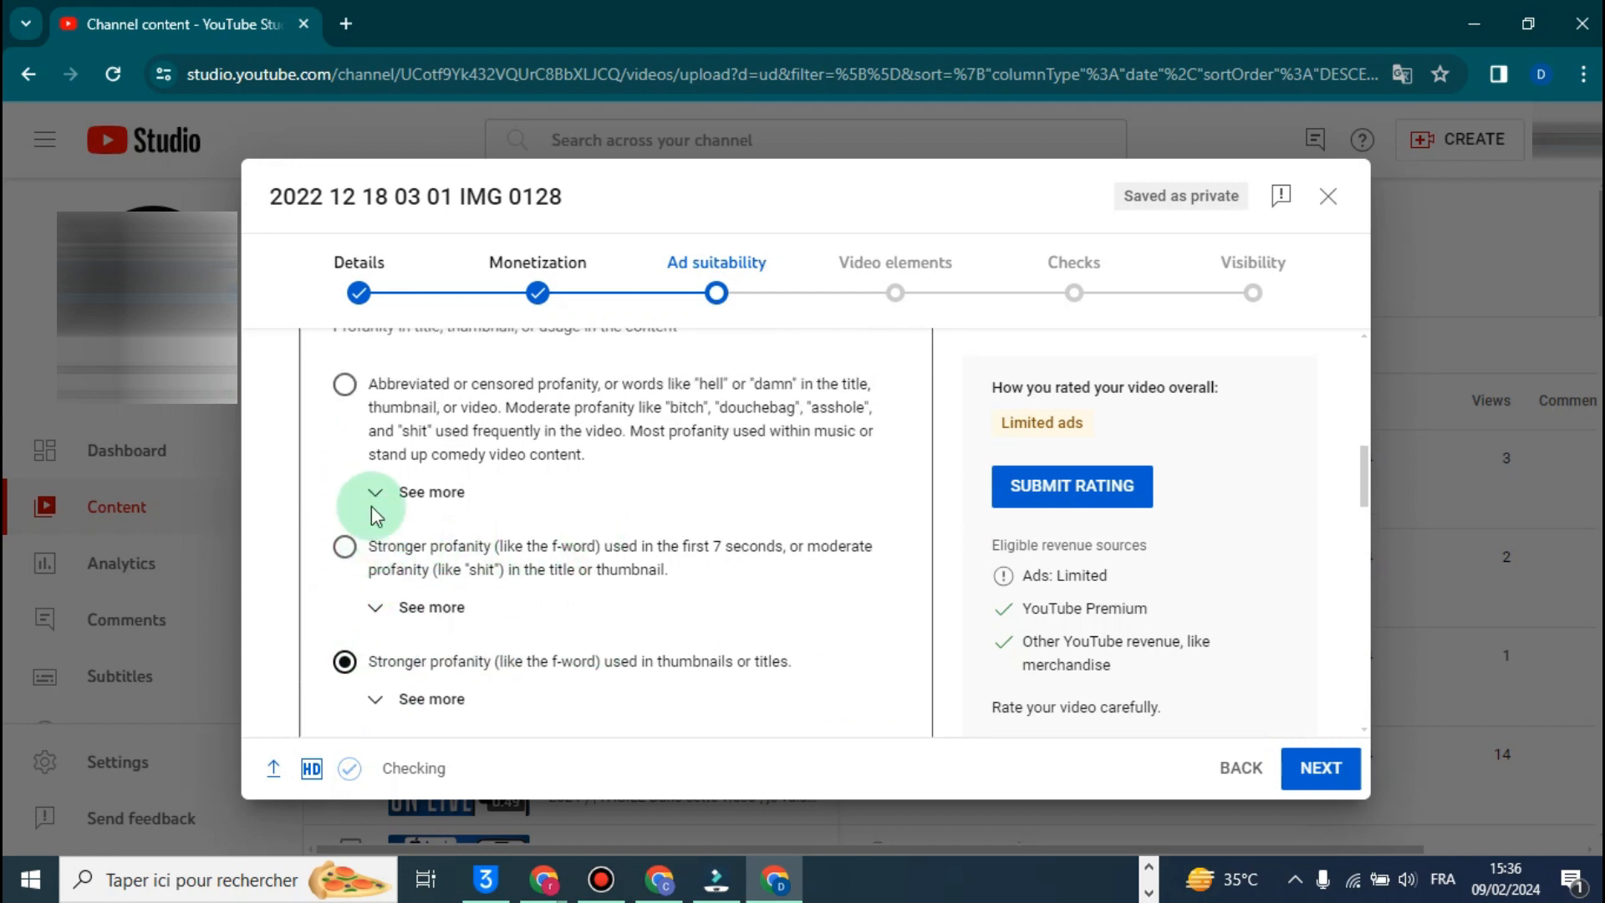
scroll(533, 519, "up", 1)
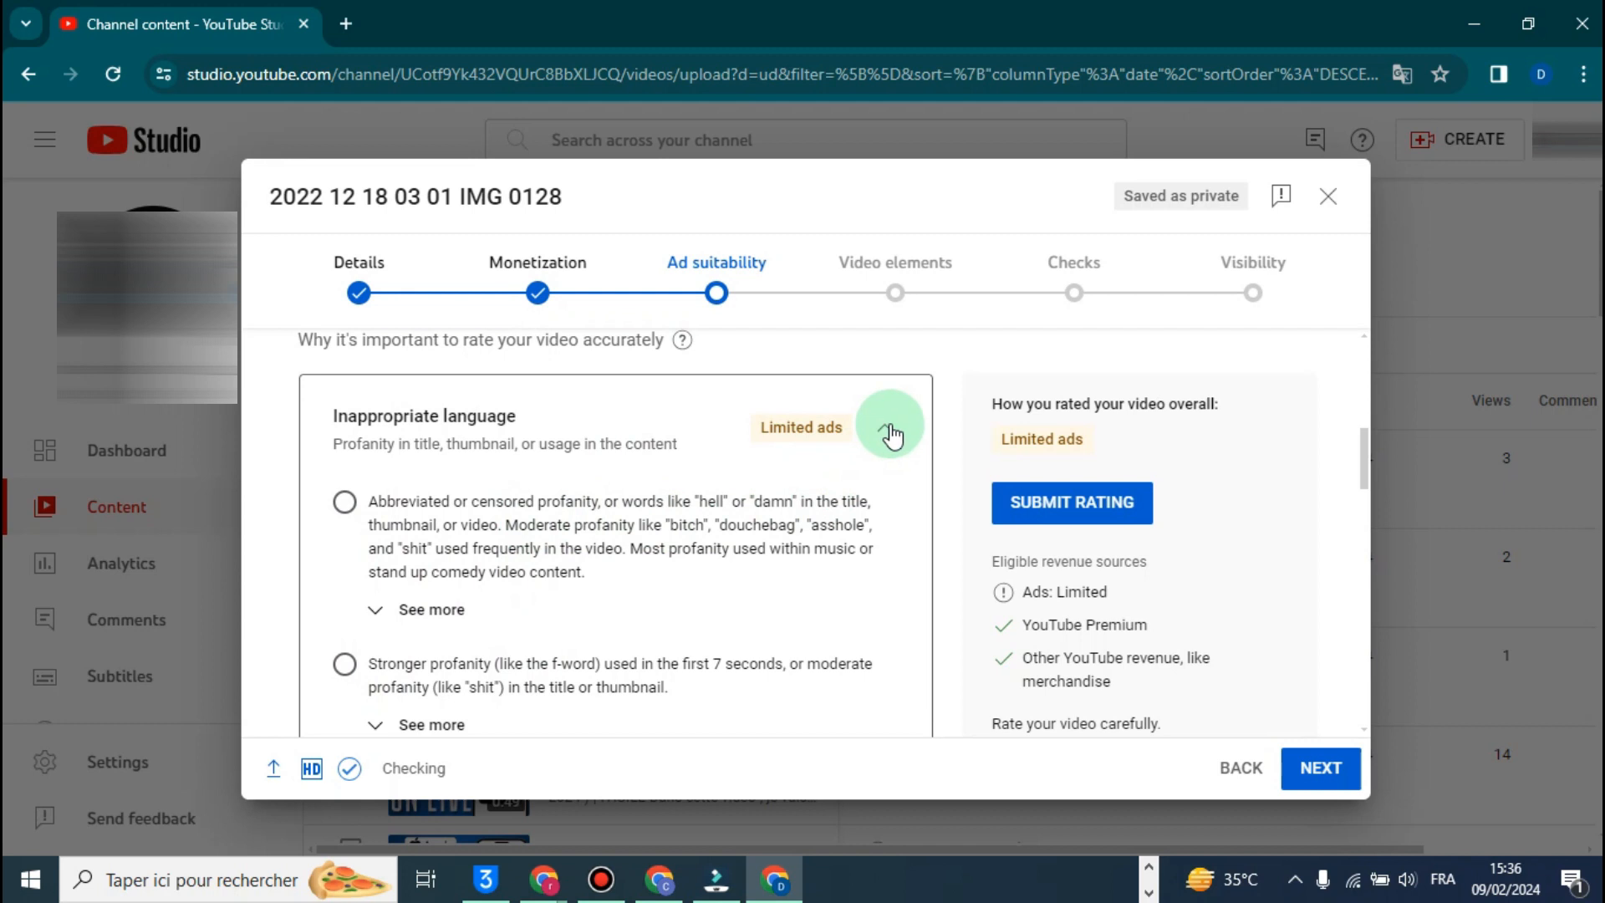
- Undo the Inappropriate language answer and collapse that category
scroll(893, 454, "down", 1)
scroll(891, 445, "down", 2)
left_click(344, 521)
scroll(693, 568, "up", 3)
left_click(883, 437)
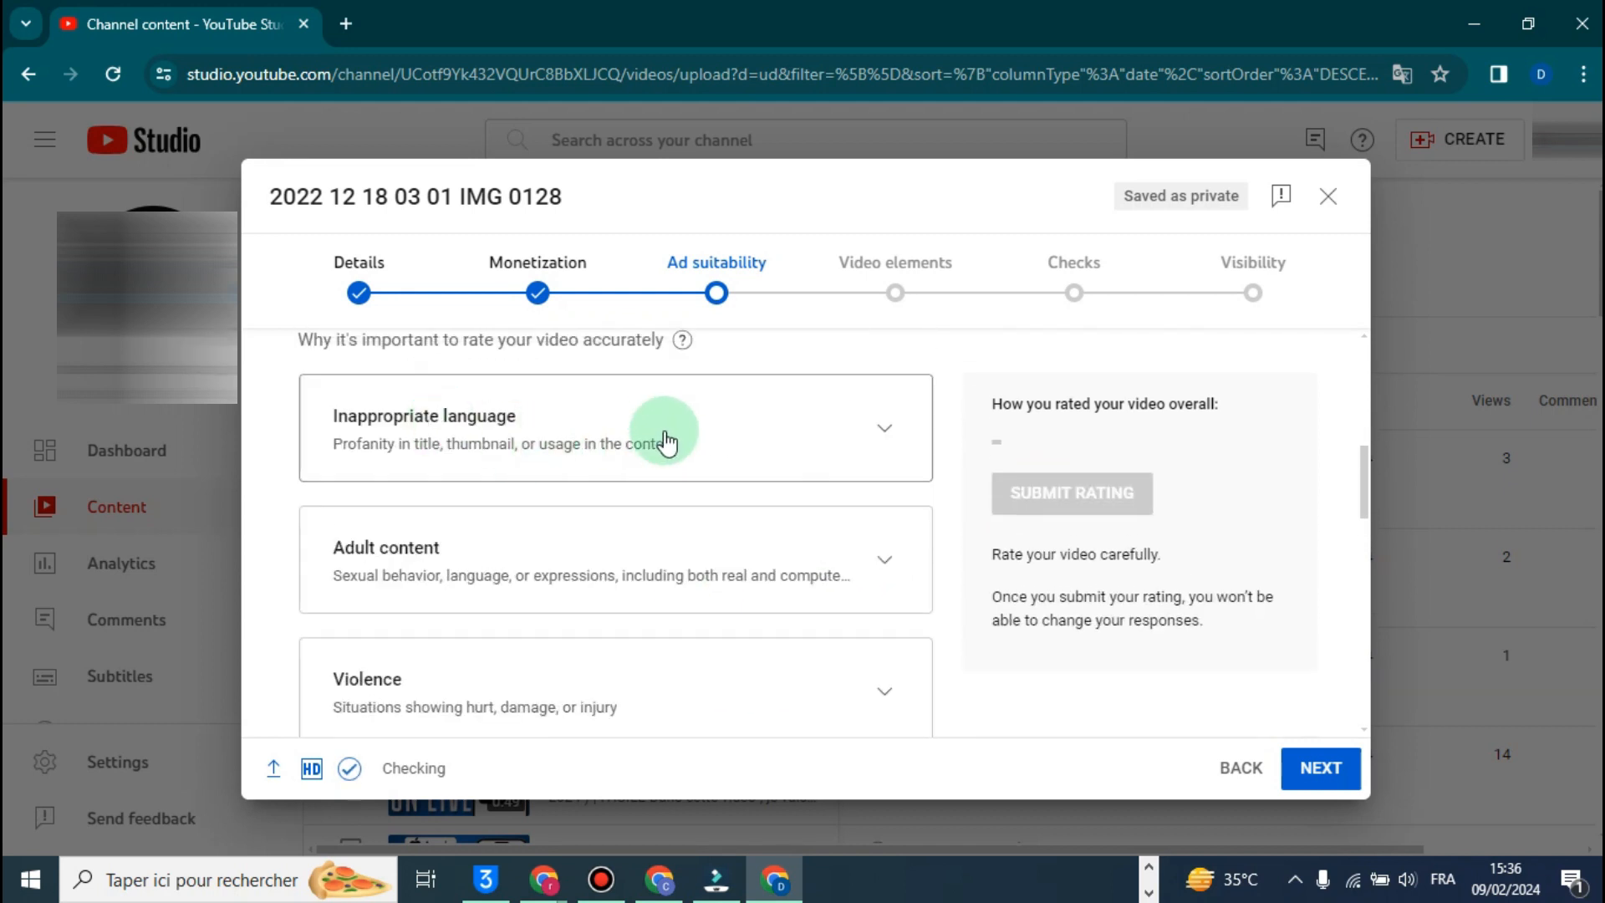
- Expand the Adult content category, look through its answers, and collapse it without choosing one
left_click(706, 577)
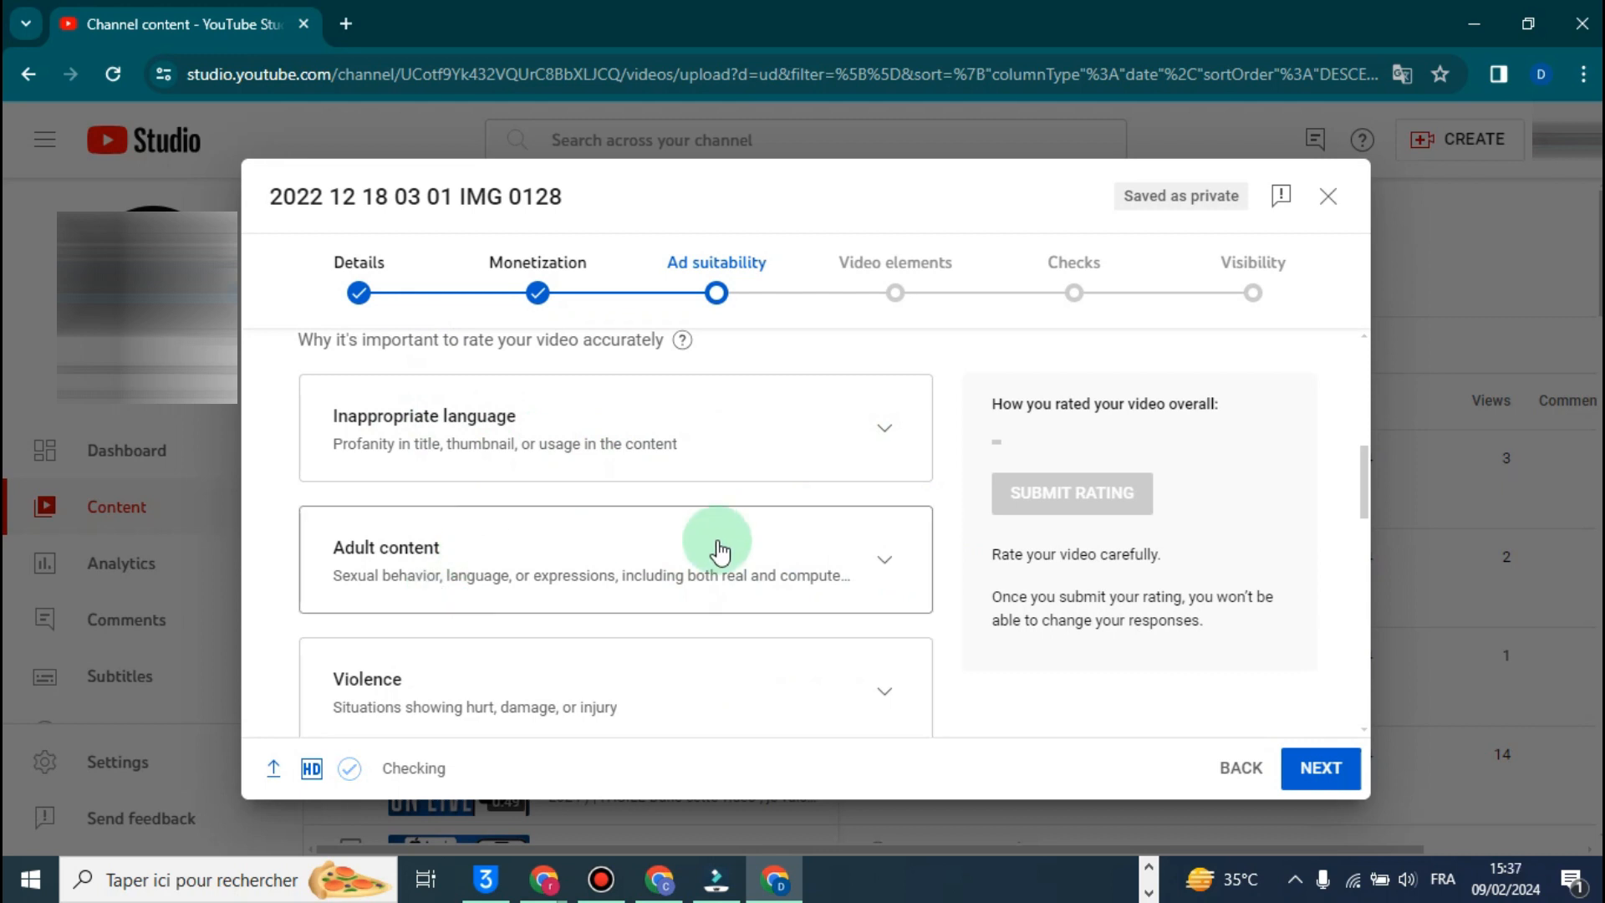
scroll(518, 560, "down", 1)
left_click(468, 458)
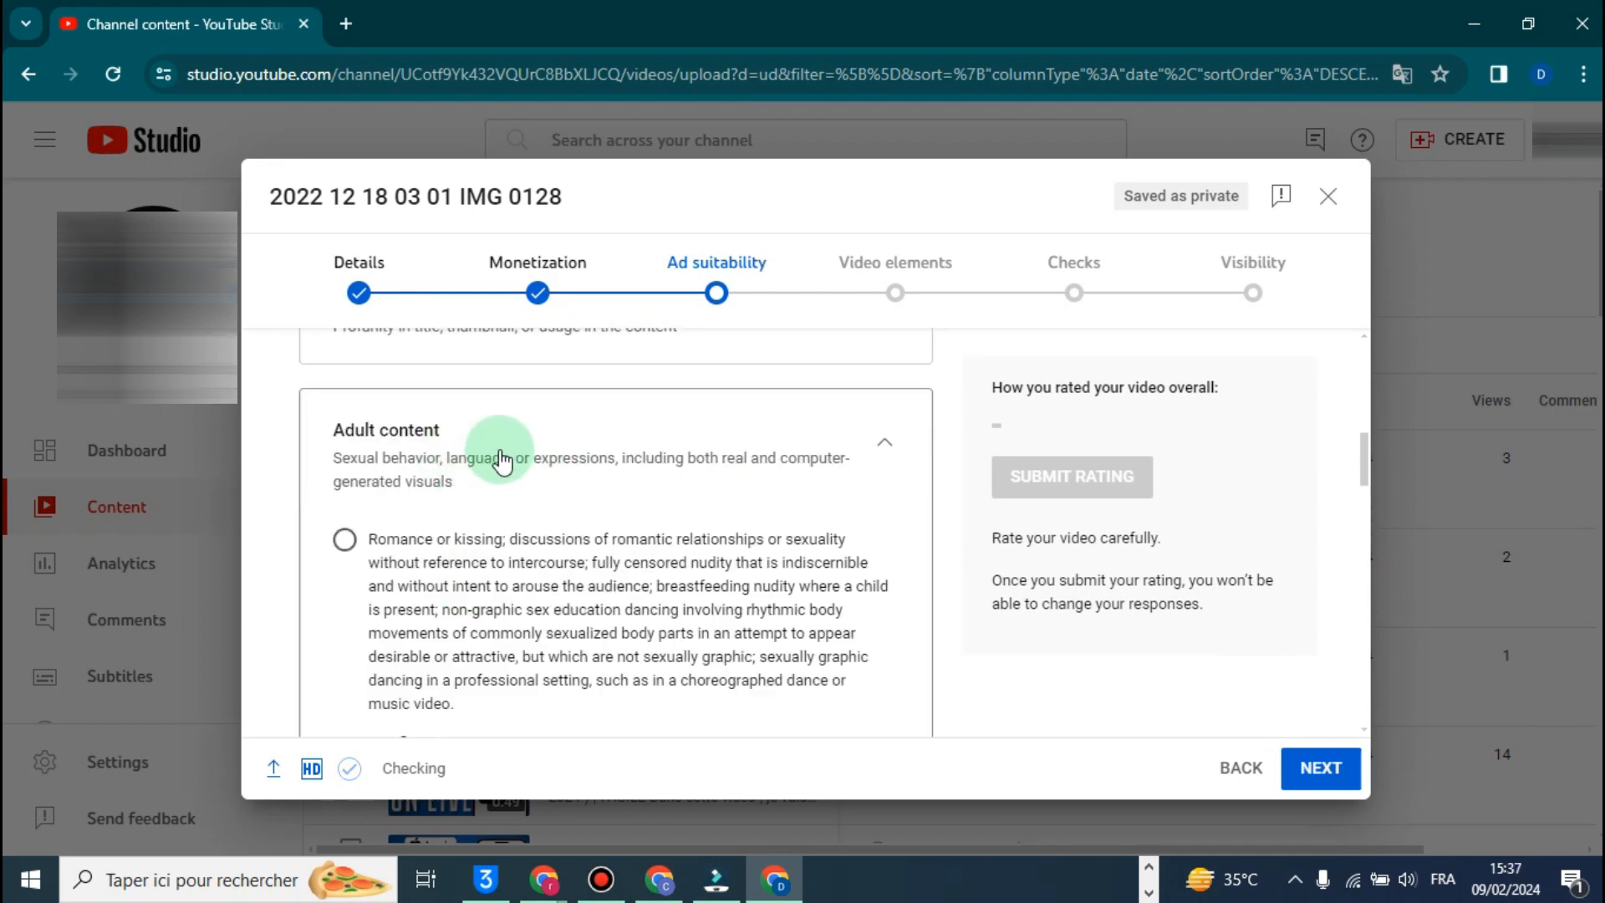
scroll(514, 458, "down", 1)
scroll(519, 457, "up", 1)
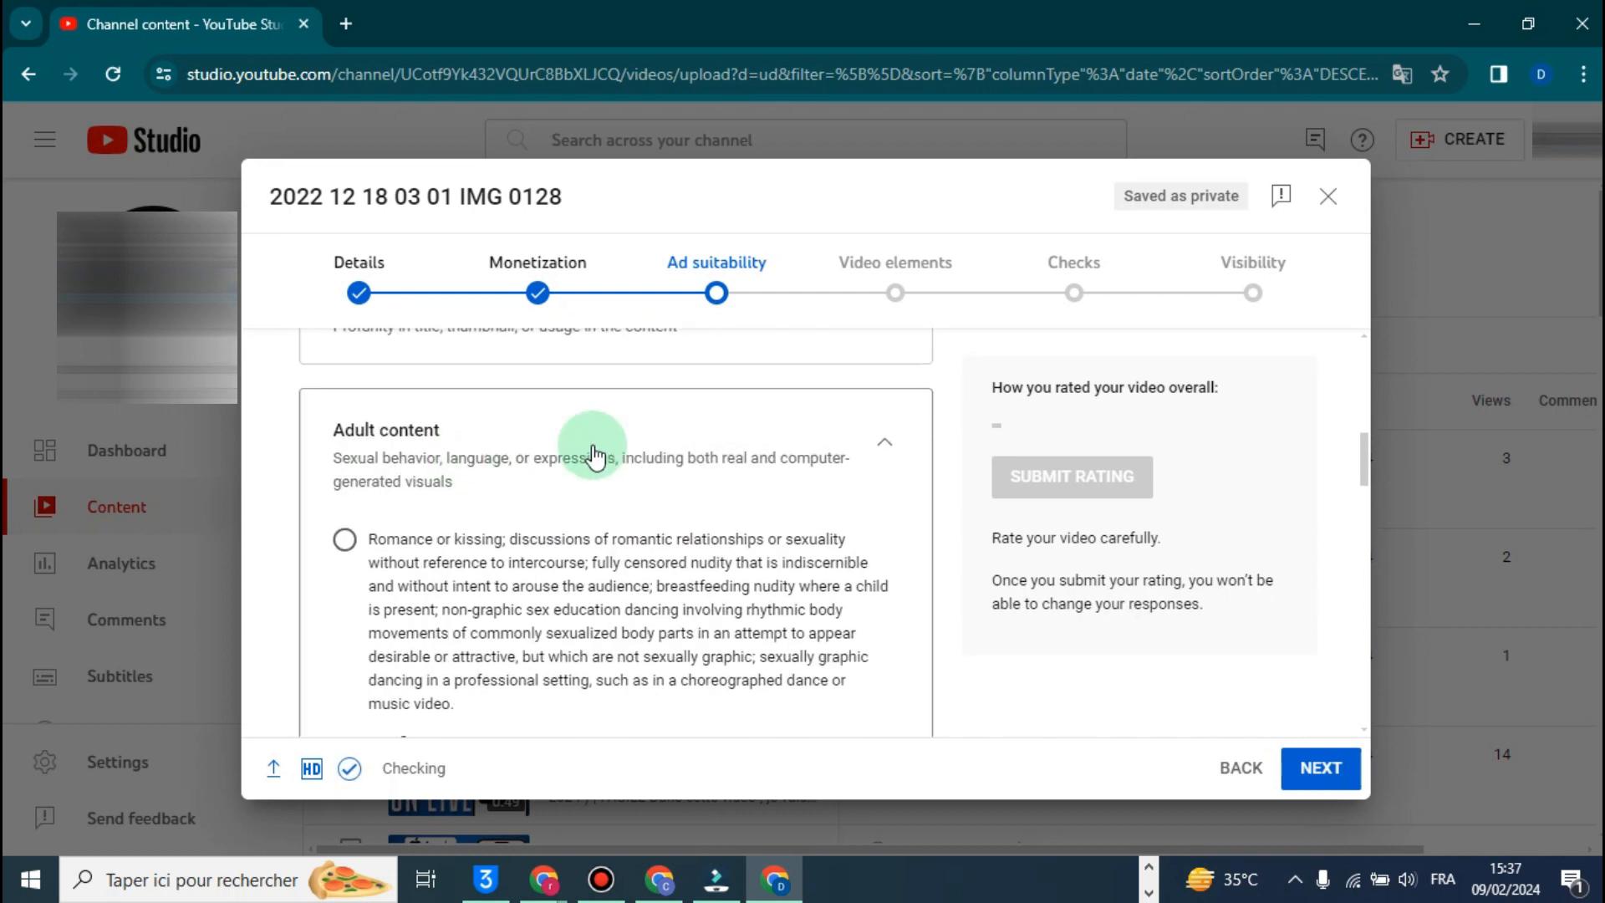
left_click(883, 443)
- Declare that the video contains none of the listed ad suitability categories using the None of the above option
scroll(619, 501, "up", 1)
scroll(518, 493, "down", 10)
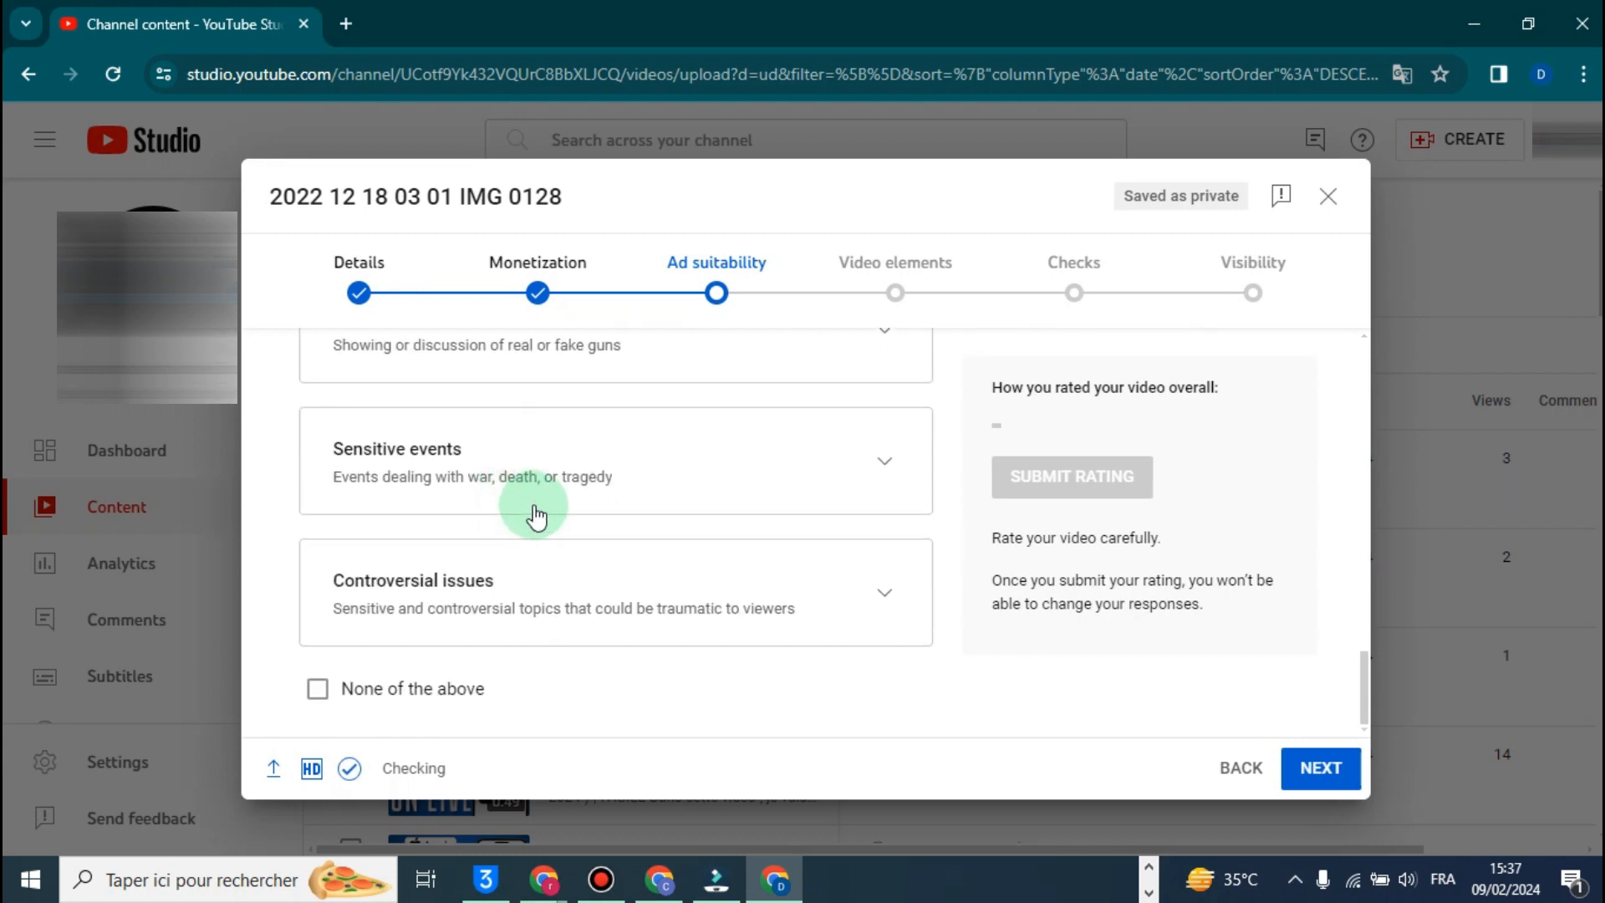
scroll(955, 577, "up", 10)
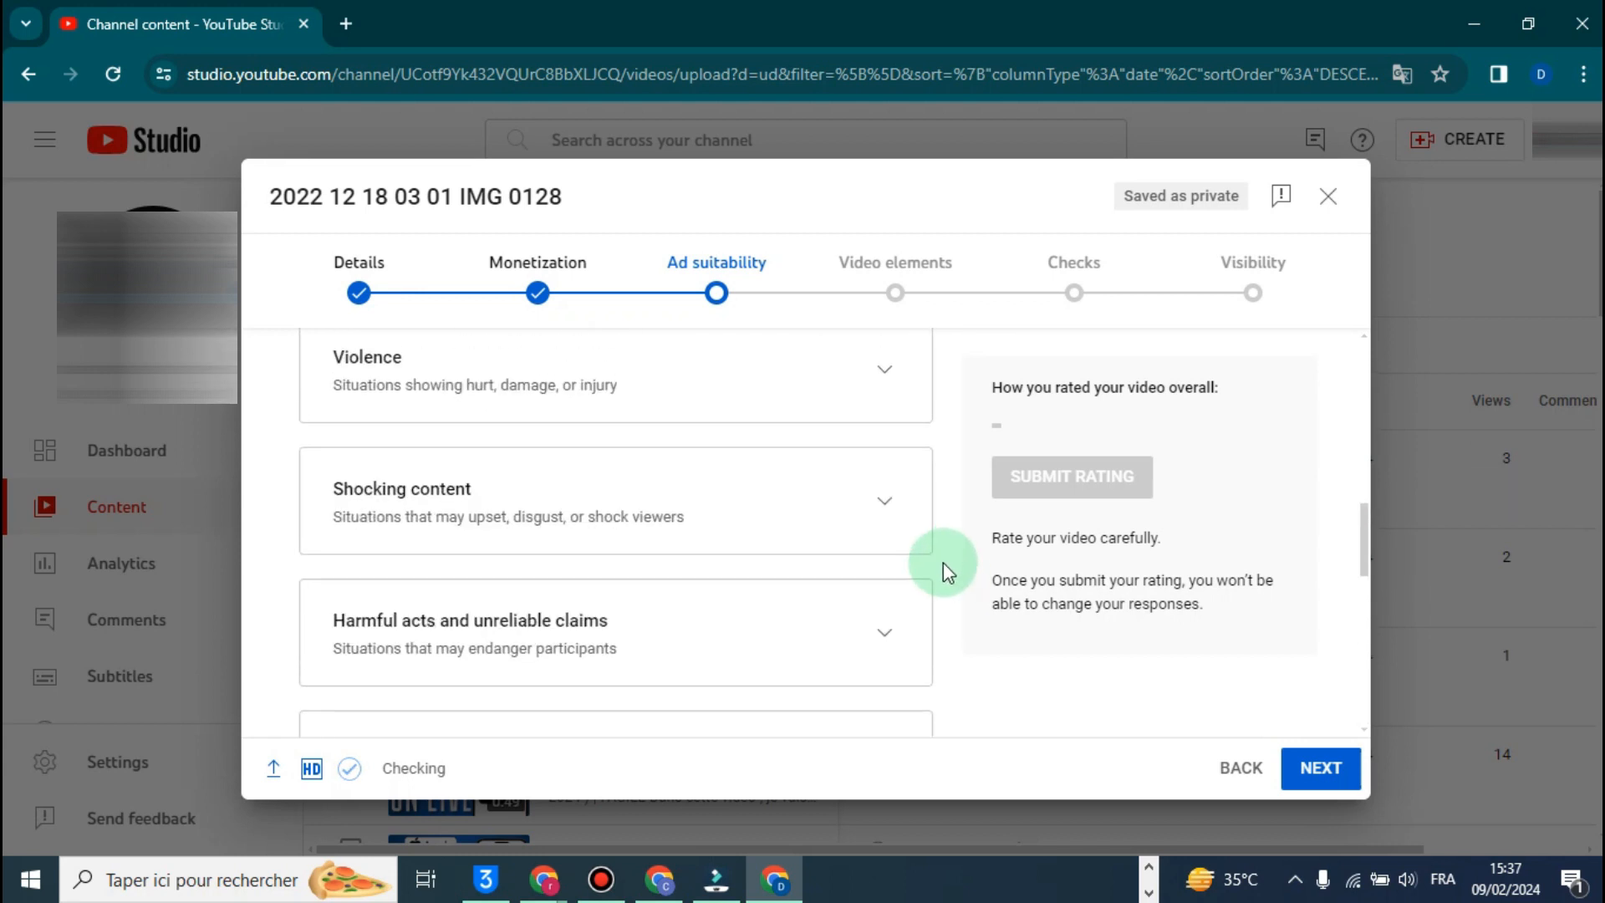
scroll(942, 563, "up", 4)
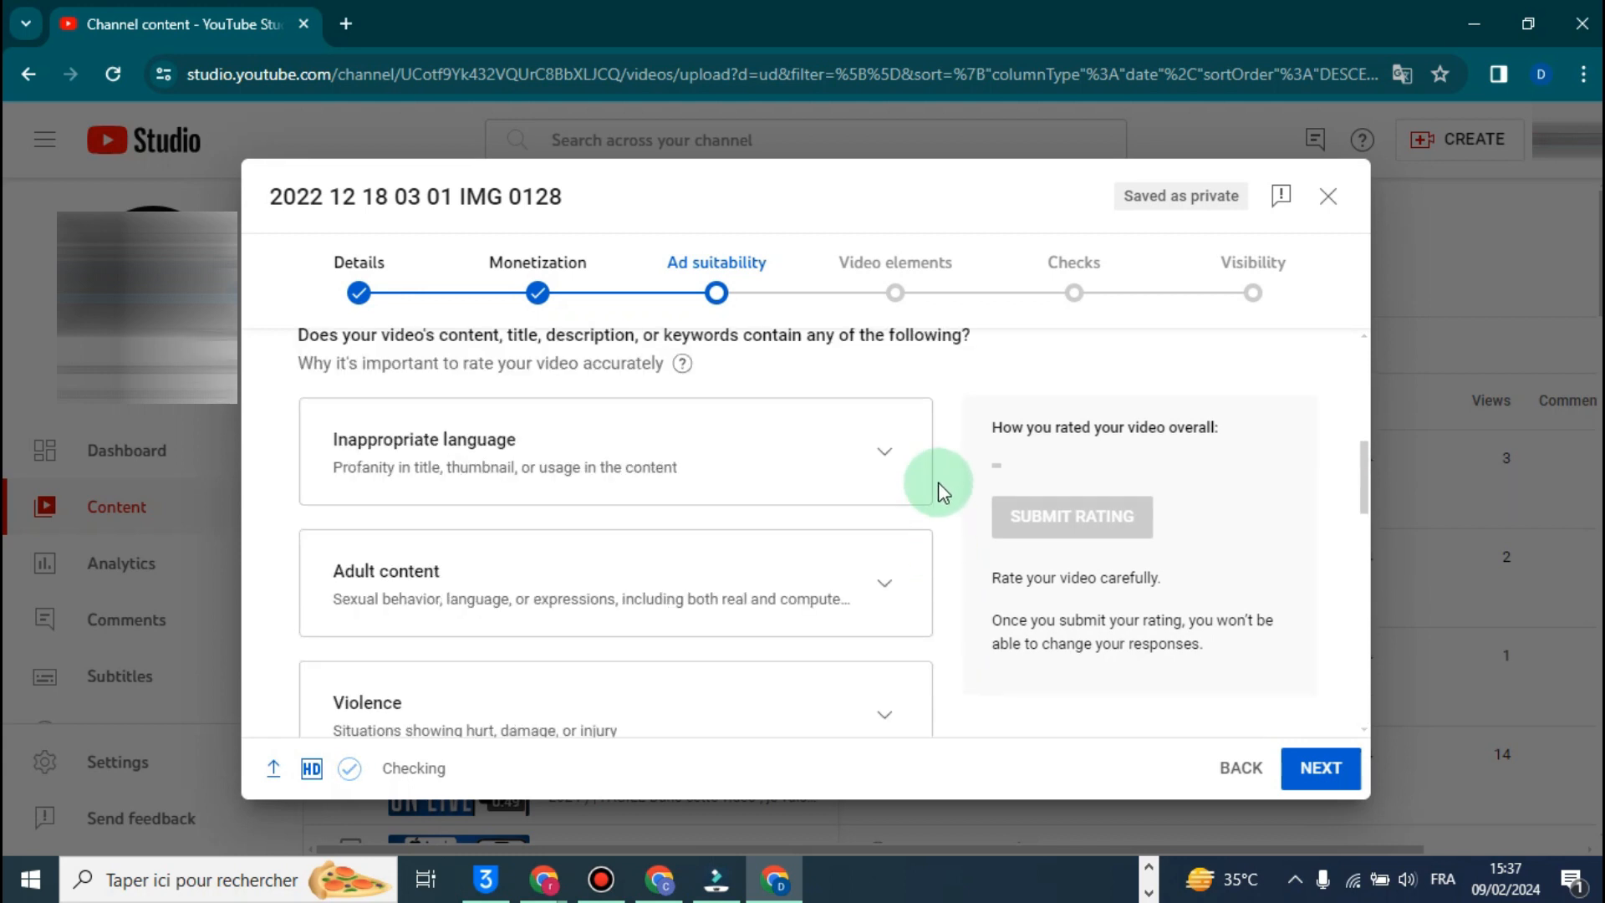
scroll(928, 485, "down", 3)
scroll(923, 483, "up", 4)
scroll(544, 602, "down", 4)
scroll(566, 595, "down", 8)
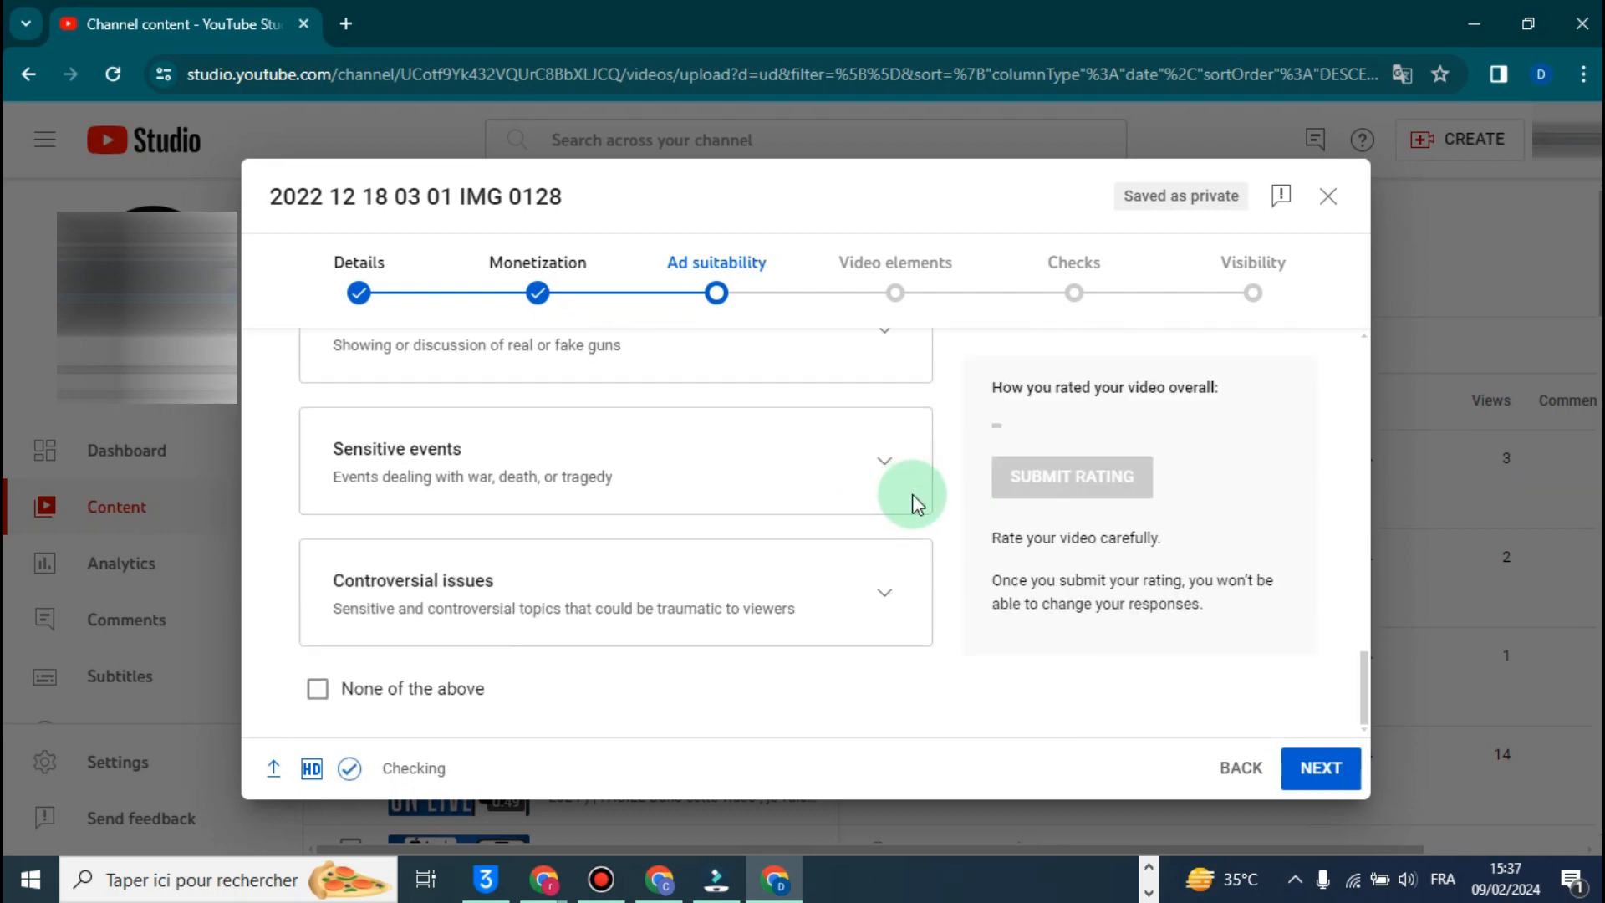
left_click(319, 689)
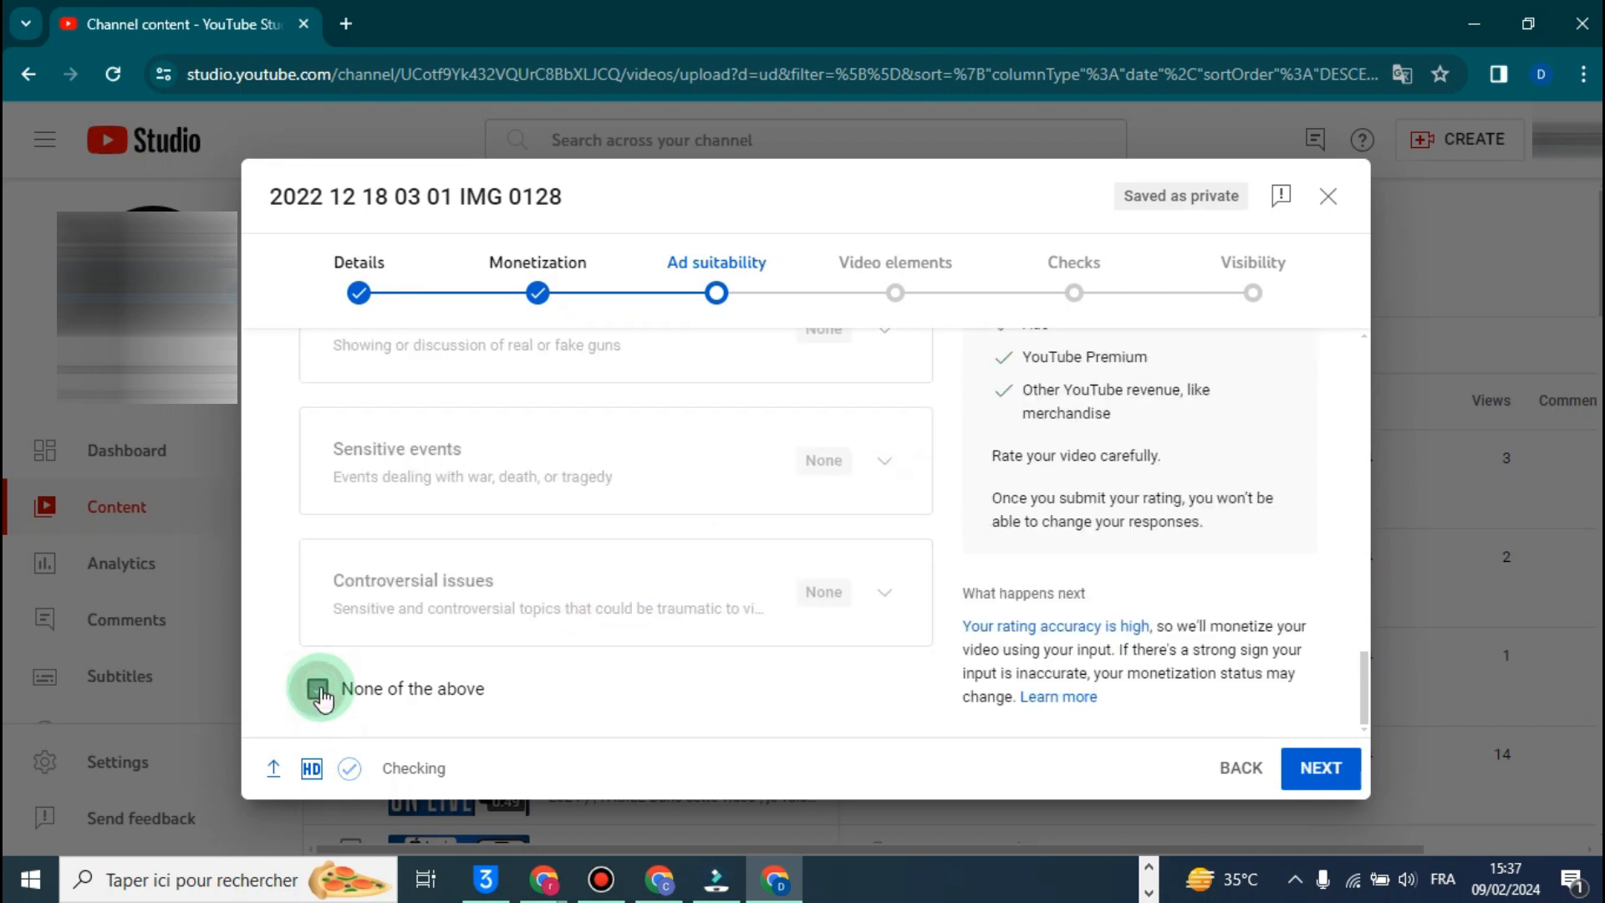
- Check the overall ad suitability rating given to the video and its eligible revenue sources
scroll(831, 558, "up", 3)
scroll(944, 498, "up", 4)
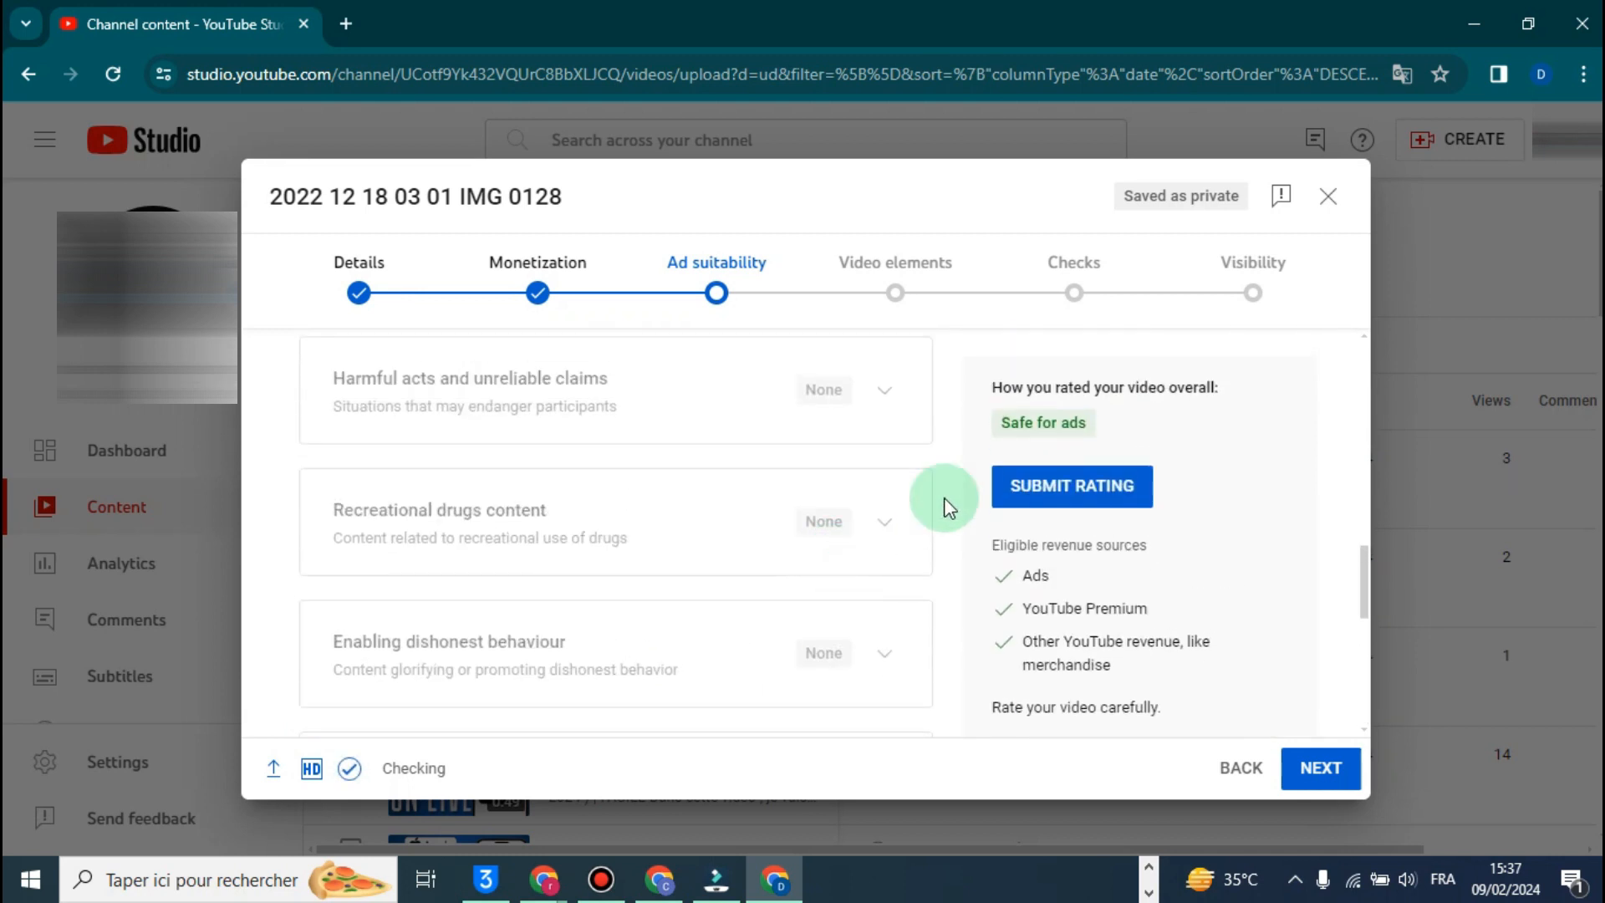
scroll(945, 499, "up", 3)
left_click_drag(1102, 422, 996, 422)
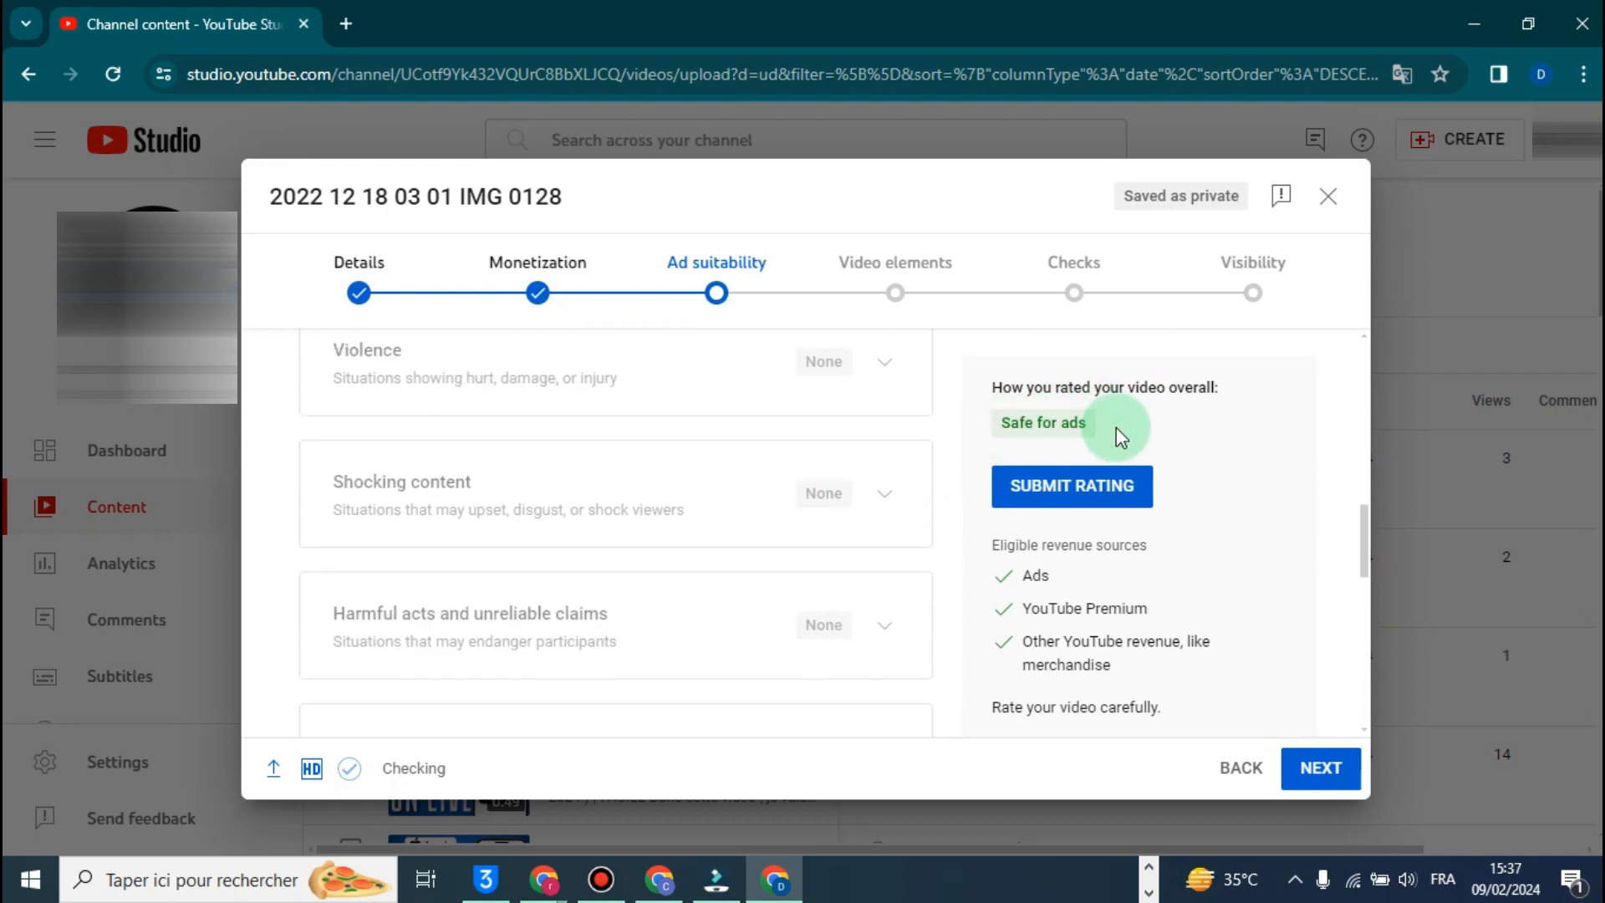
scroll(1116, 435, "up", 2)
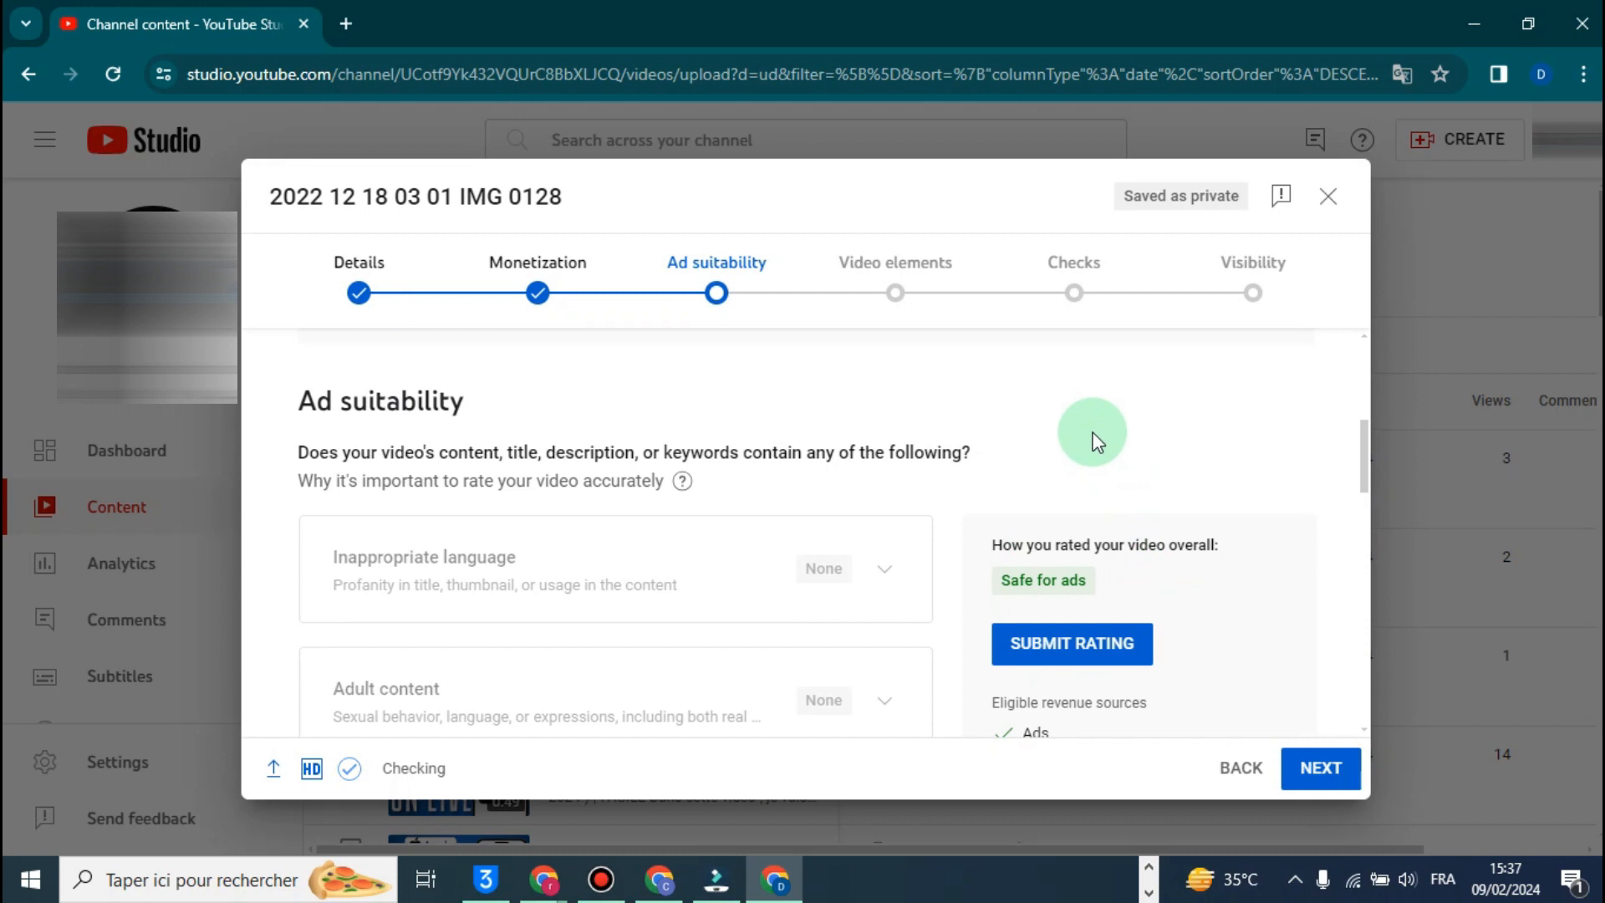
left_click(1061, 644)
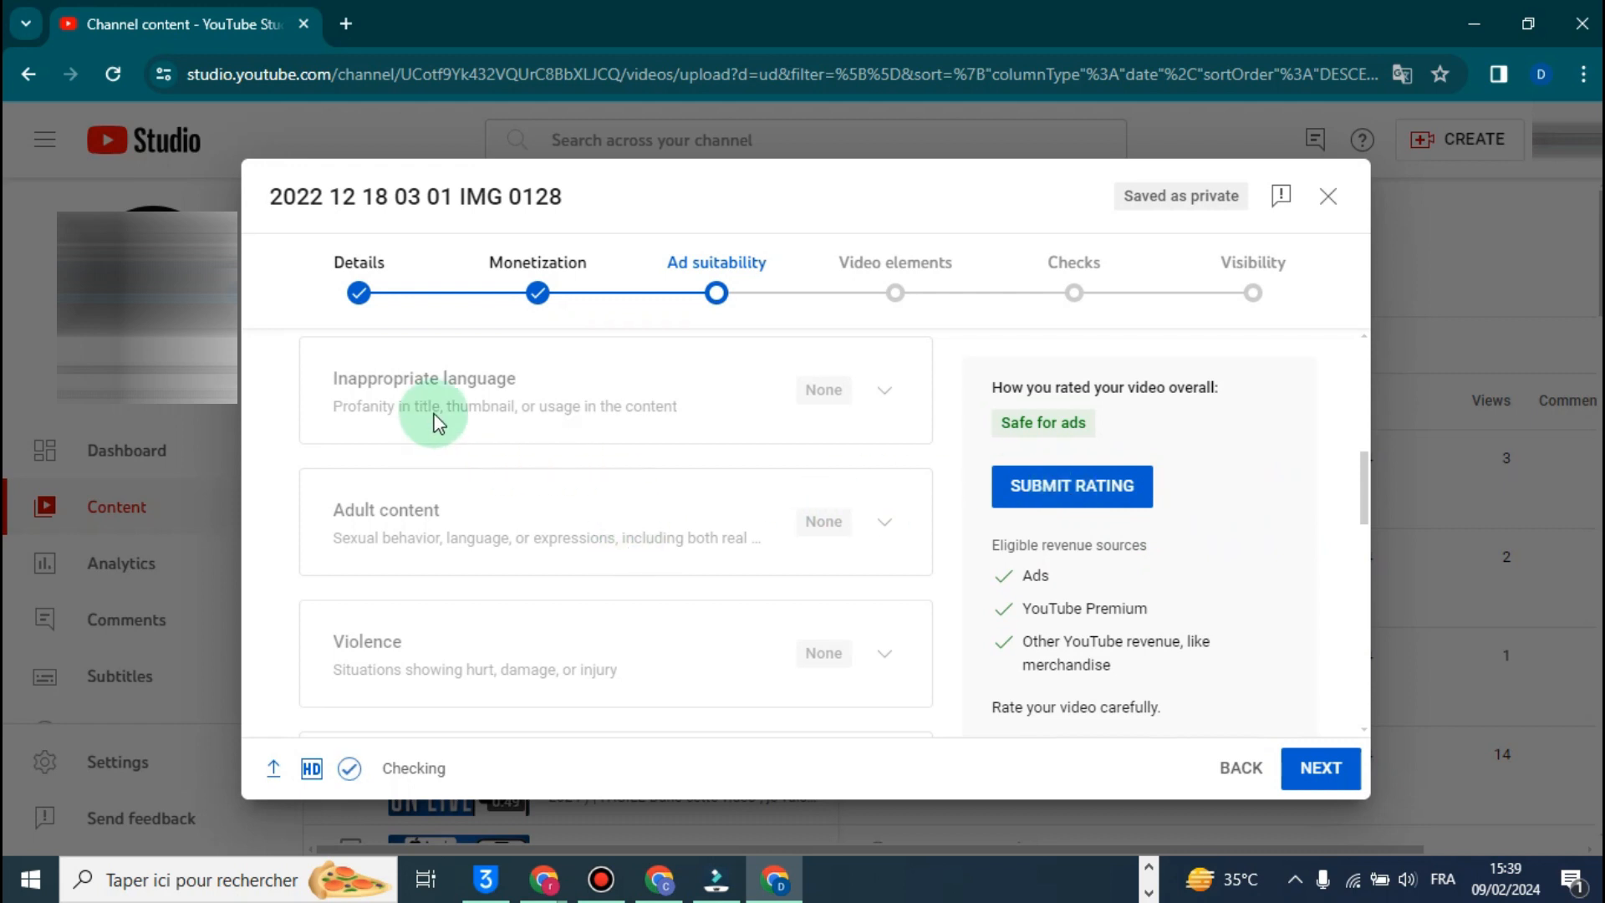
- Review the answers filled in for the ad suitability categories, from Inappropriate language through Hateful & derogatory content
scroll(436, 416, "down", 3)
scroll(470, 494, "down", 4)
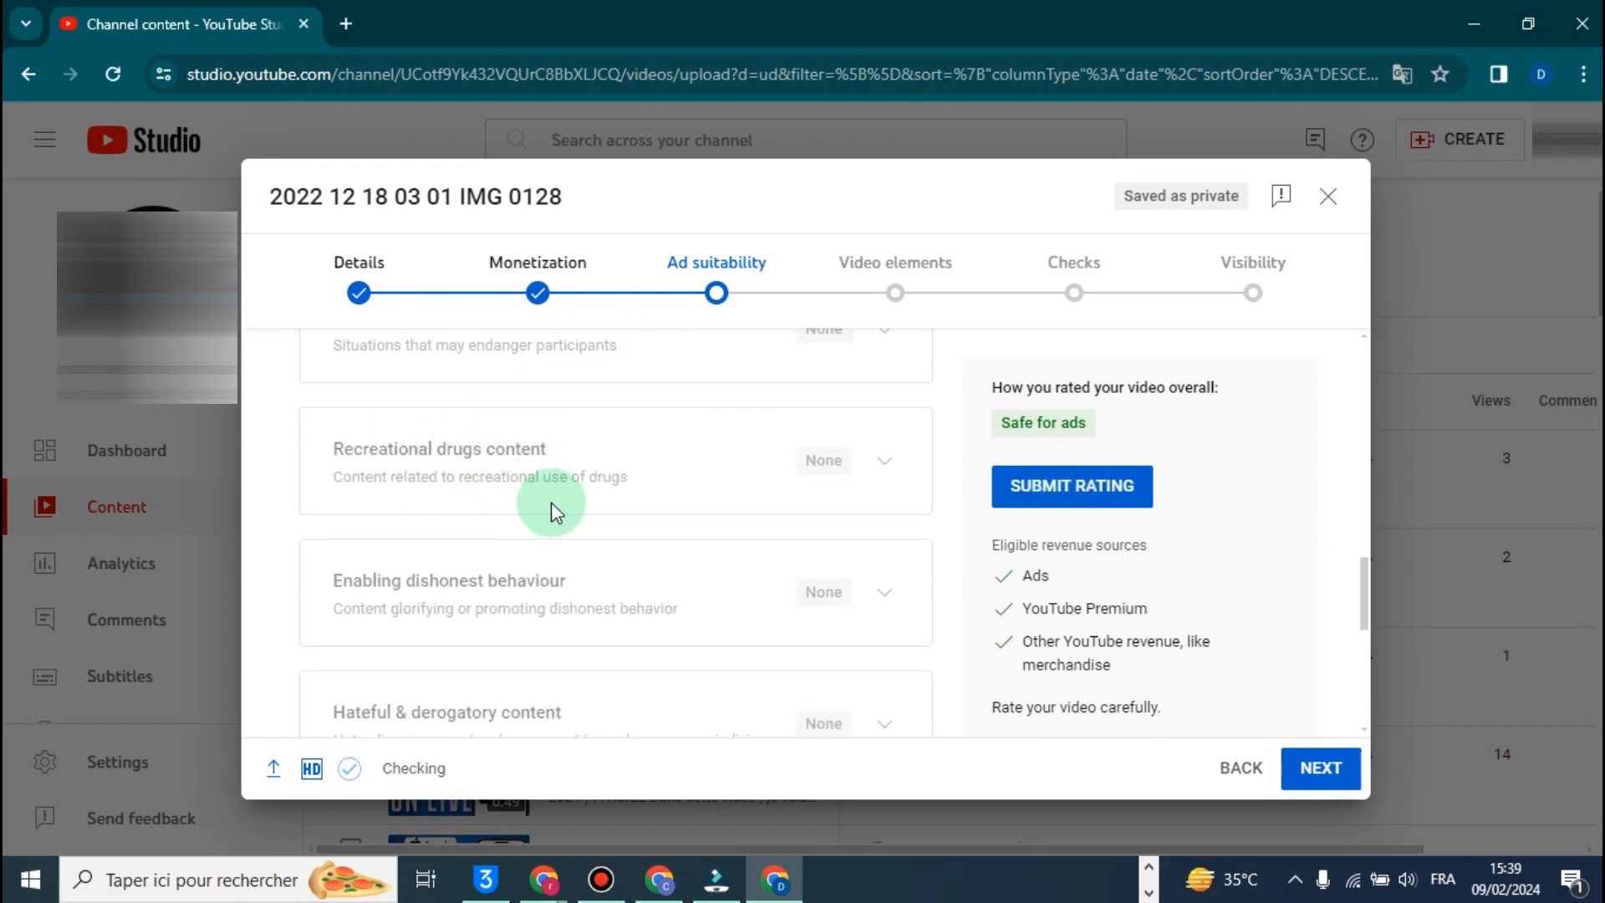
scroll(982, 493, "up", 1)
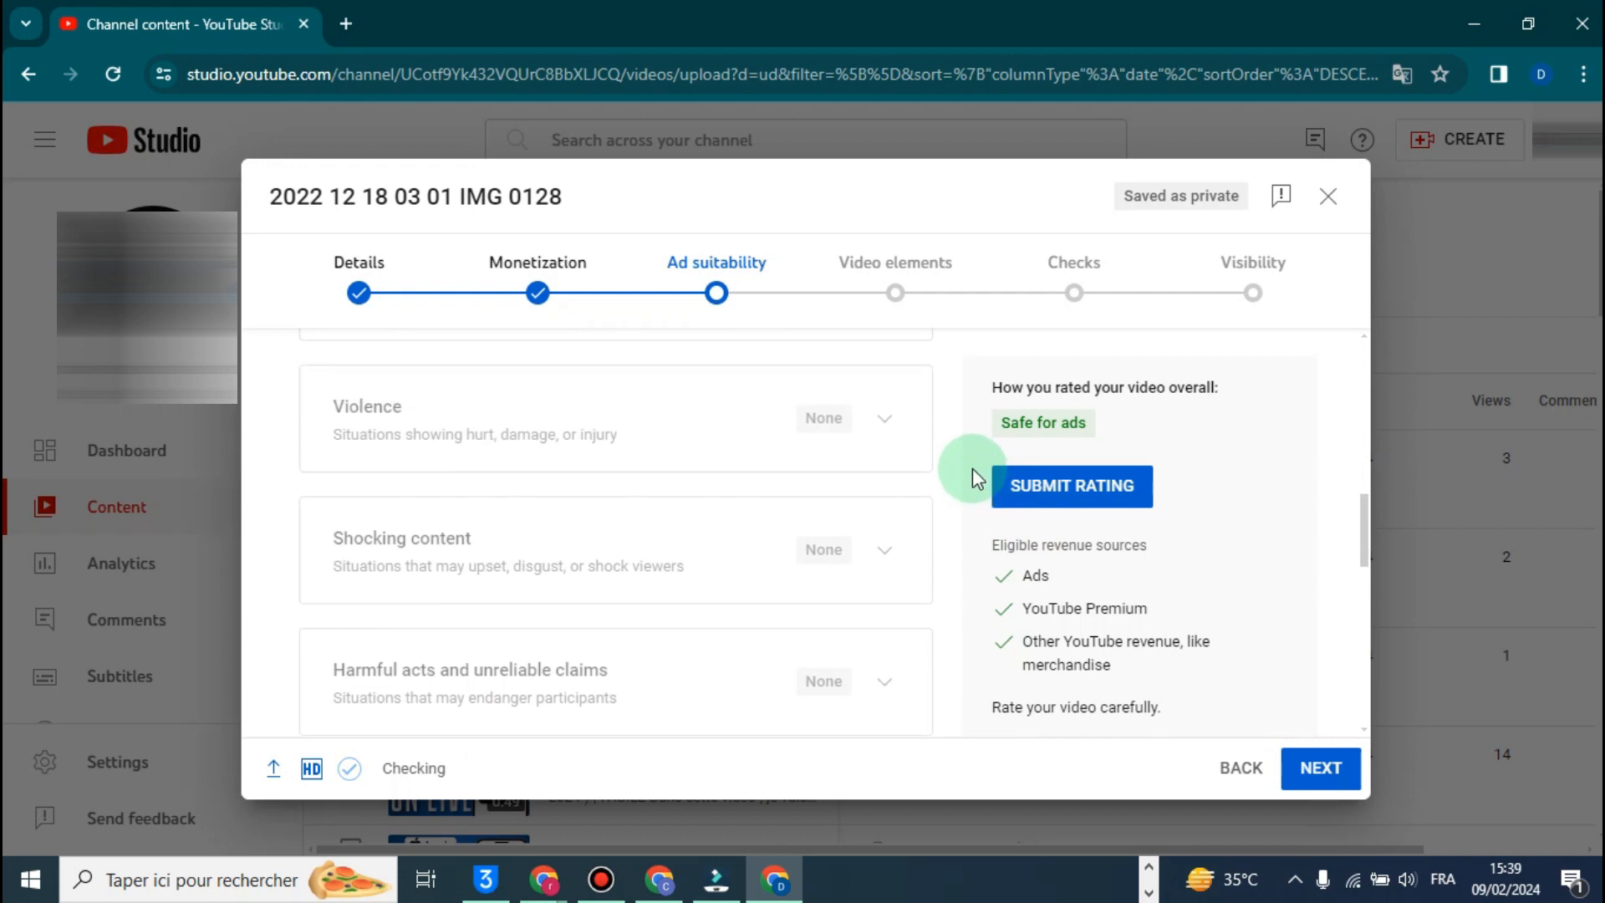
scroll(584, 498, "down", 4)
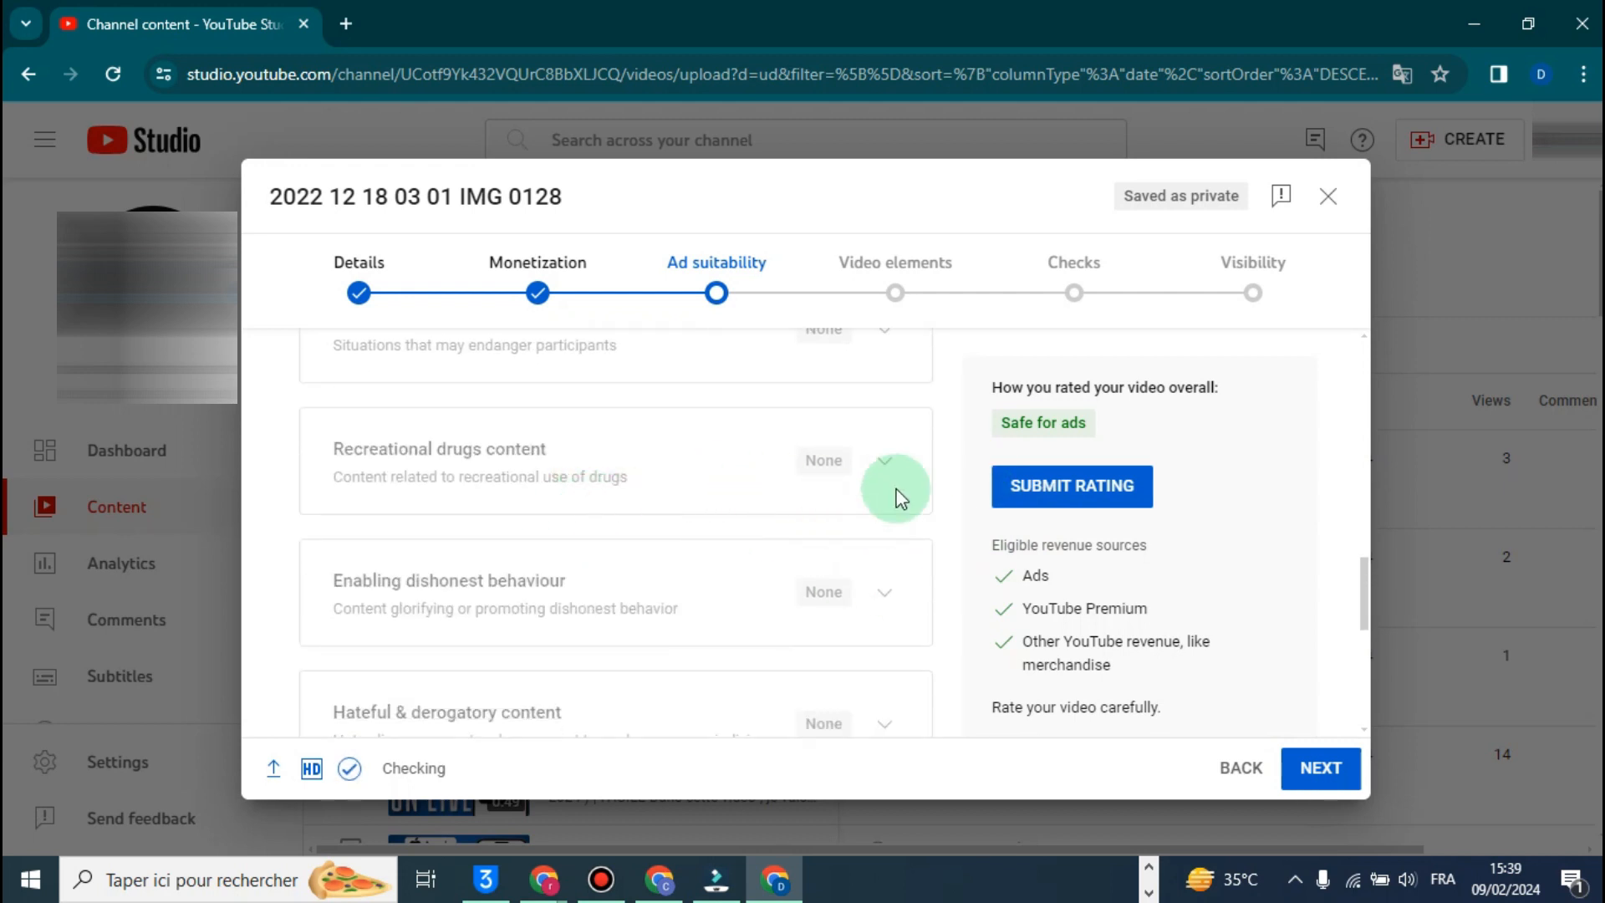
scroll(920, 526, "up", 3)
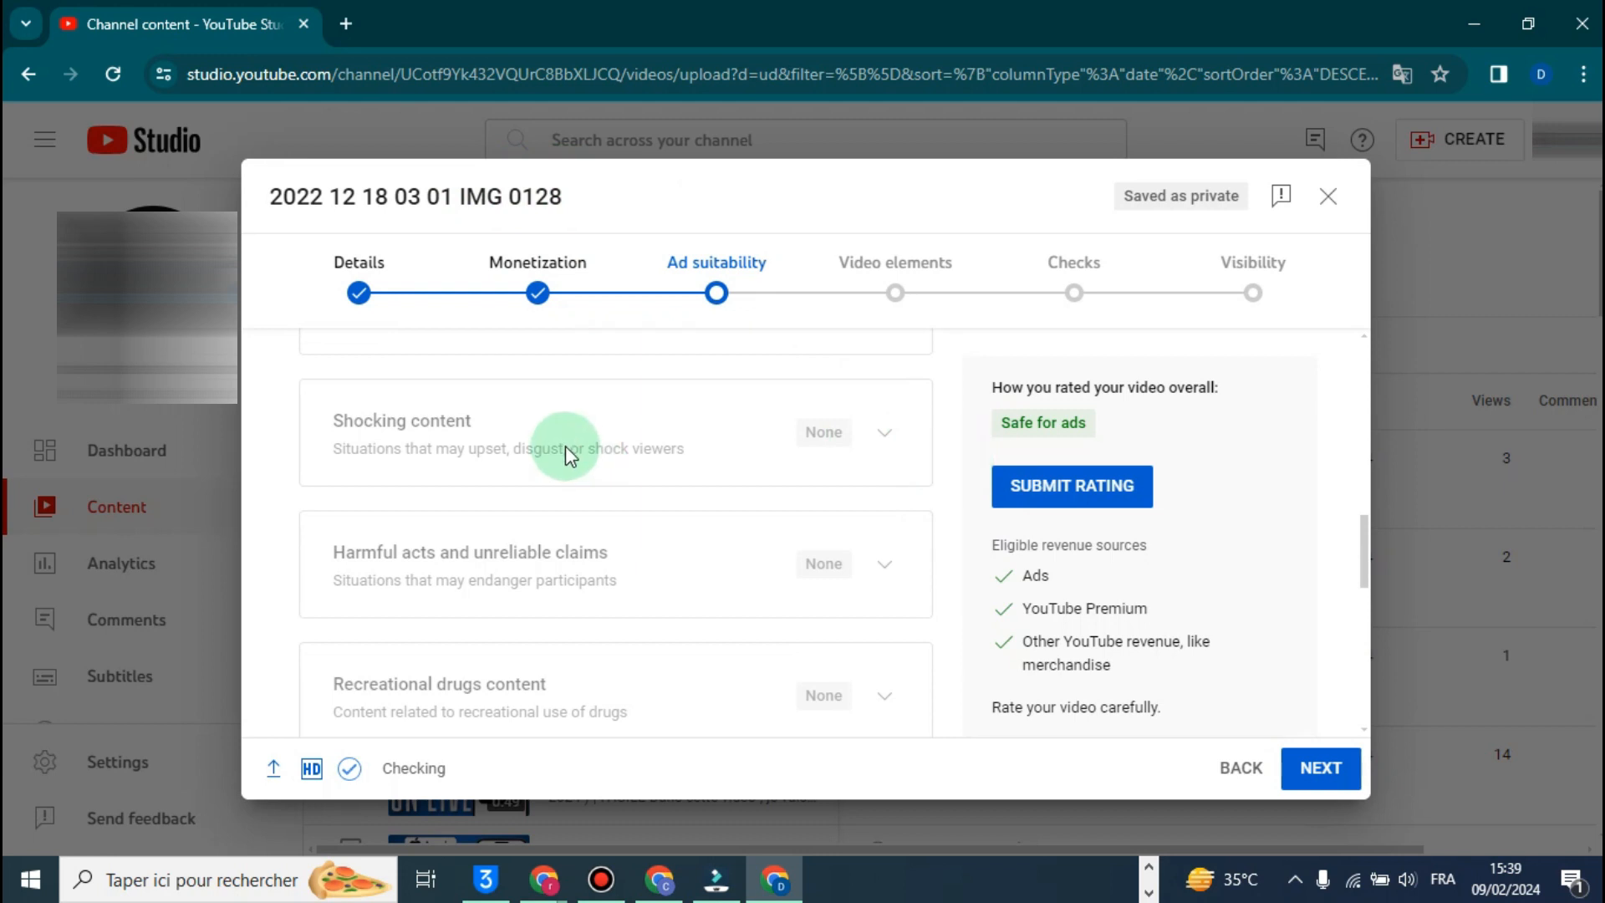
scroll(519, 483, "up", 3)
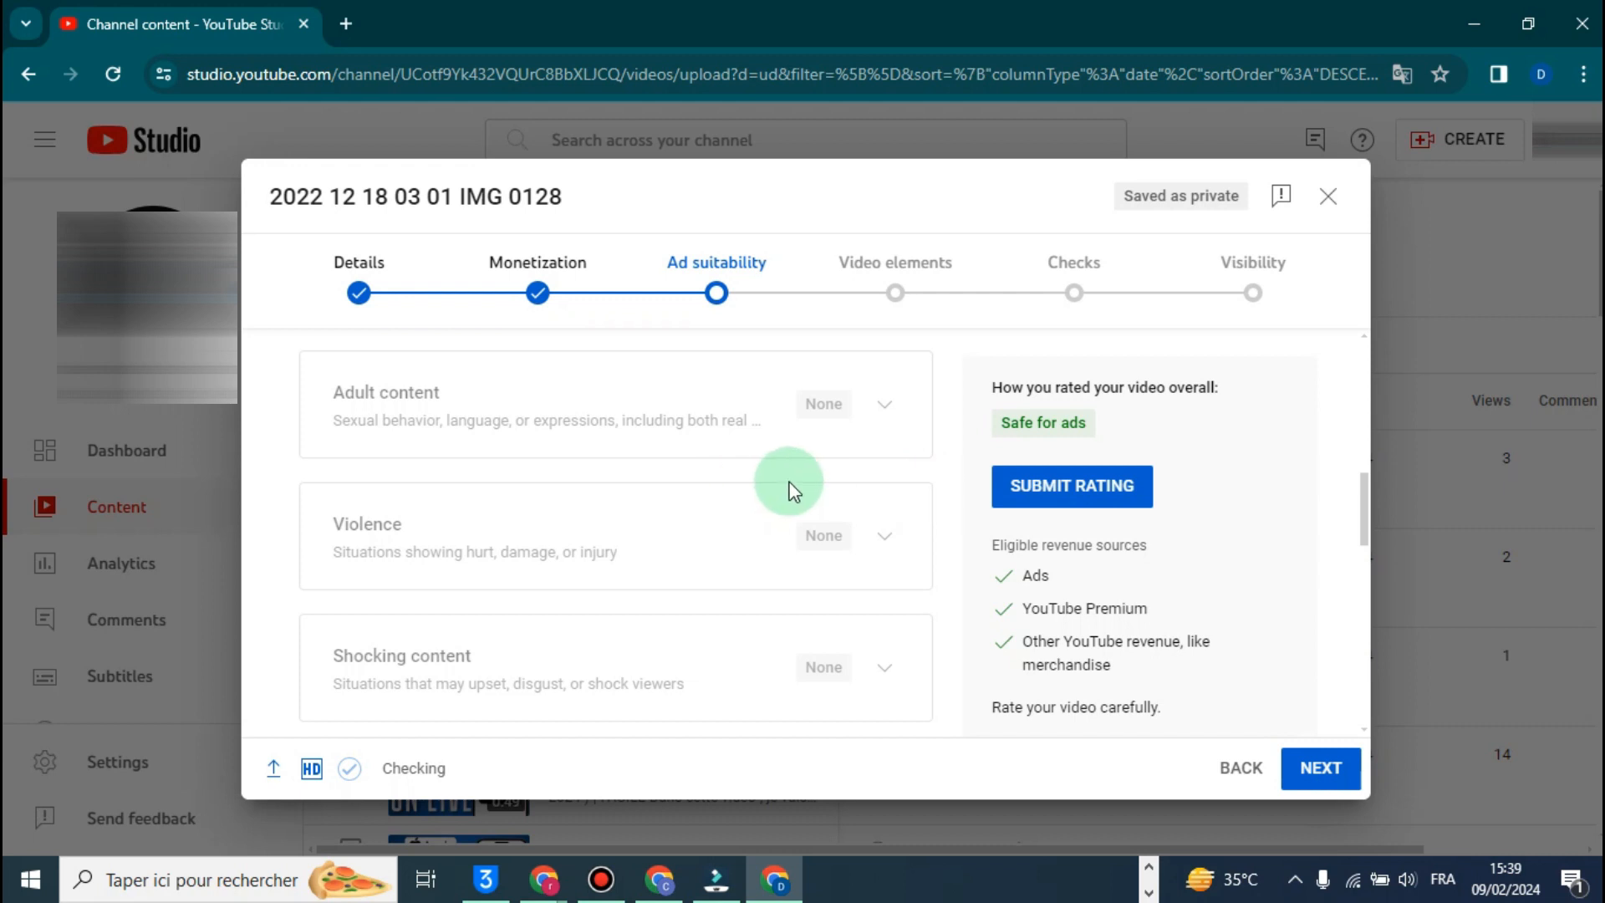
scroll(760, 527, "down", 3)
scroll(950, 512, "up", 1)
scroll(950, 512, "up", 1)
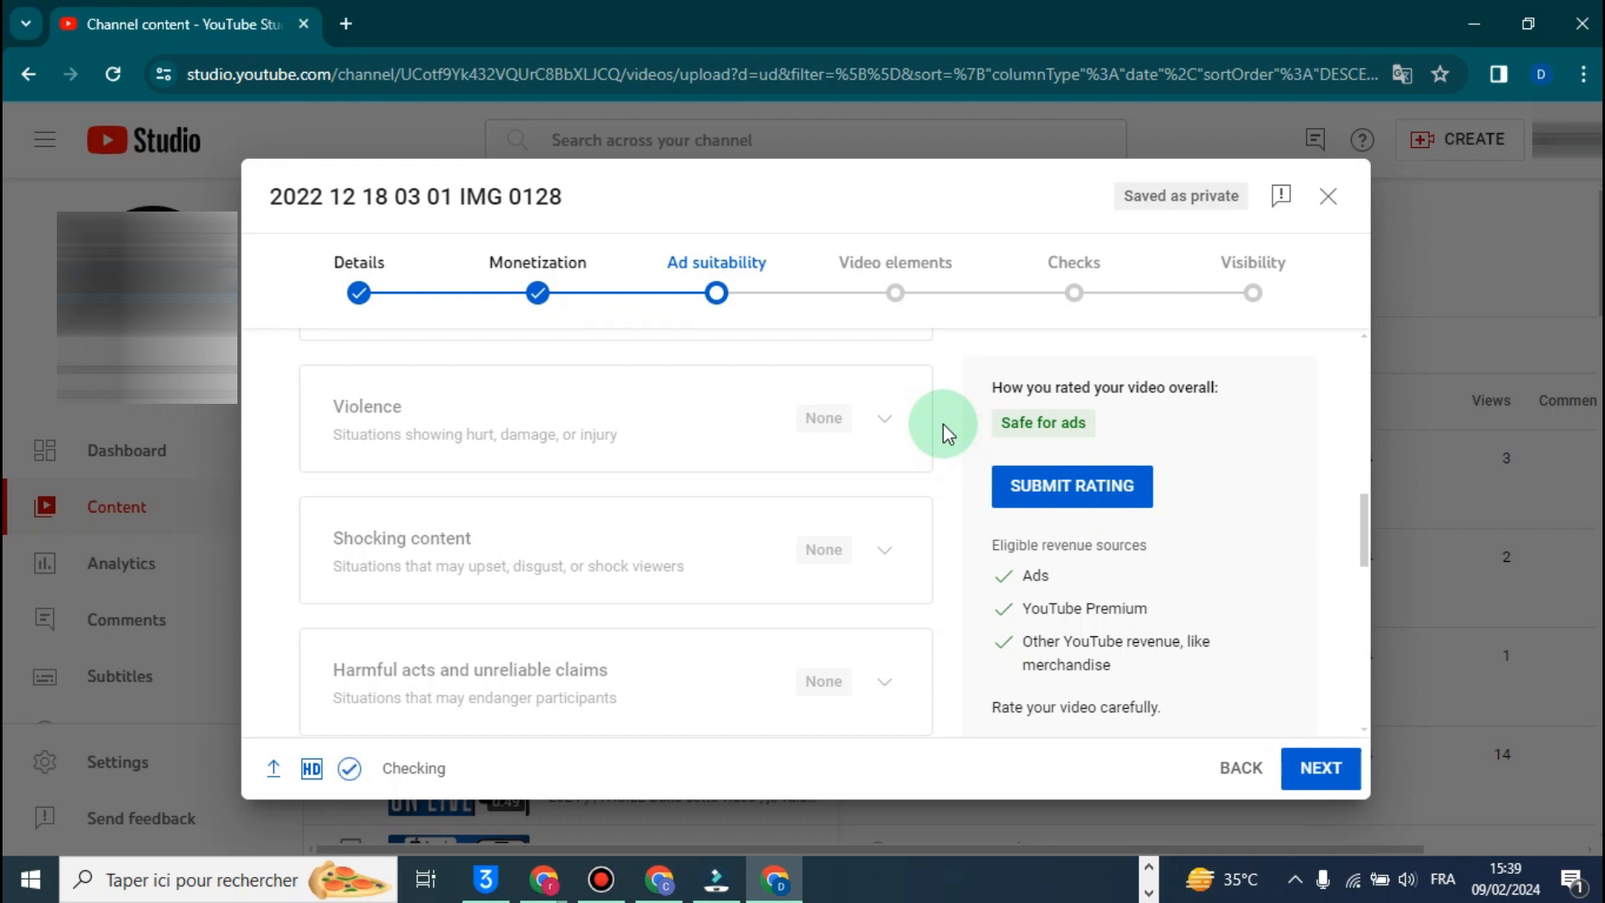
scroll(629, 498, "up", 1)
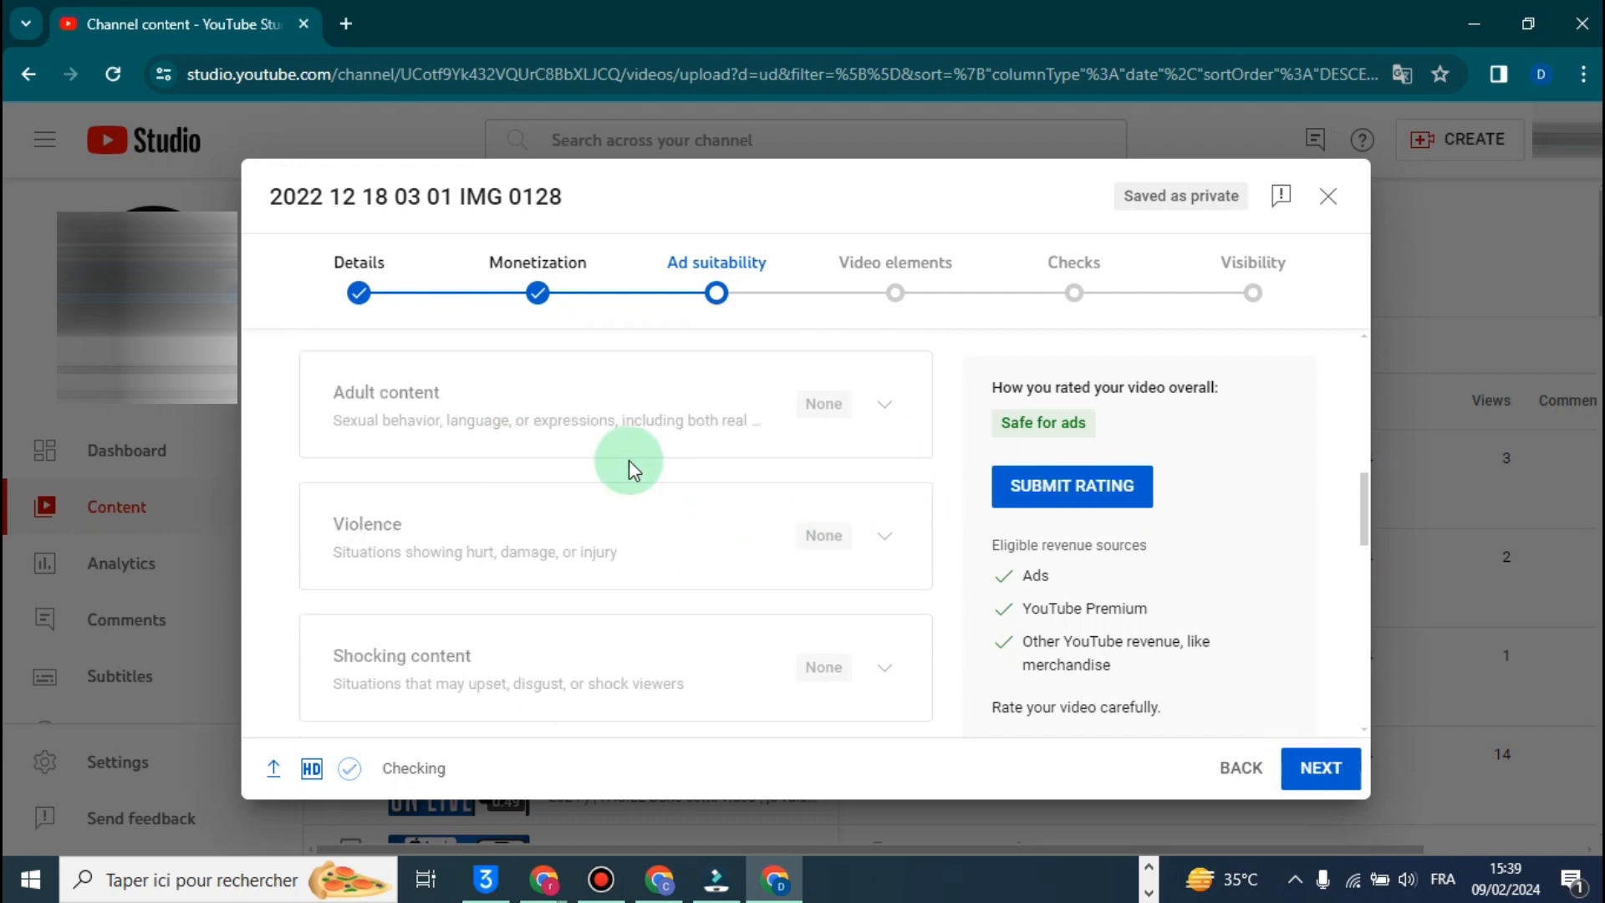
scroll(711, 465, "down", 1)
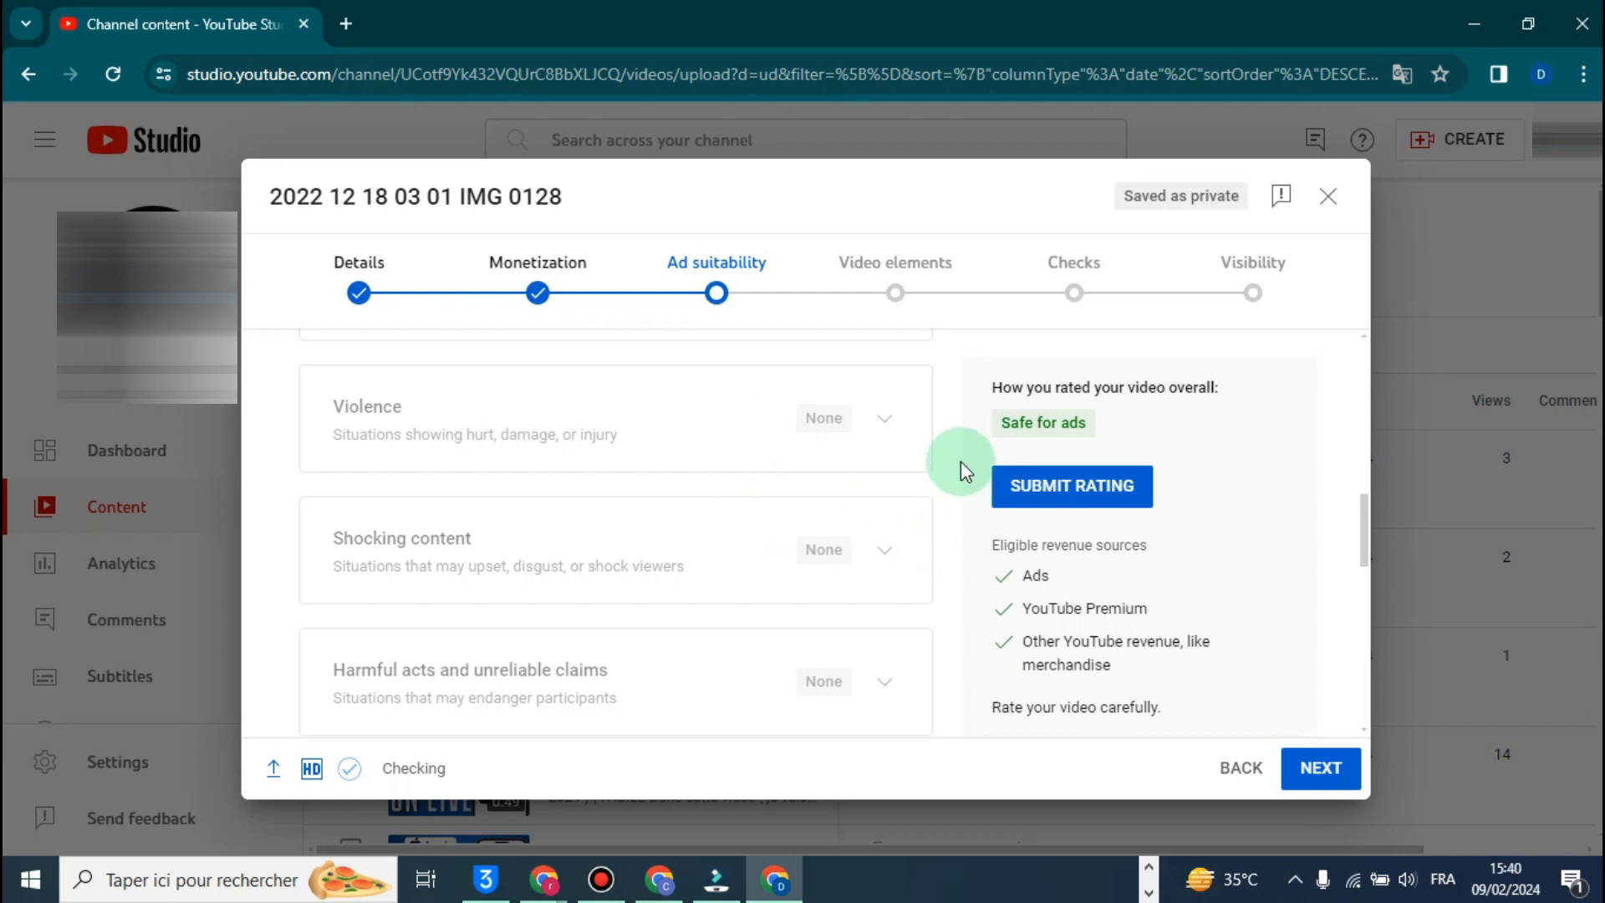
scroll(961, 472, "down", 1)
scroll(941, 480, "up", 3)
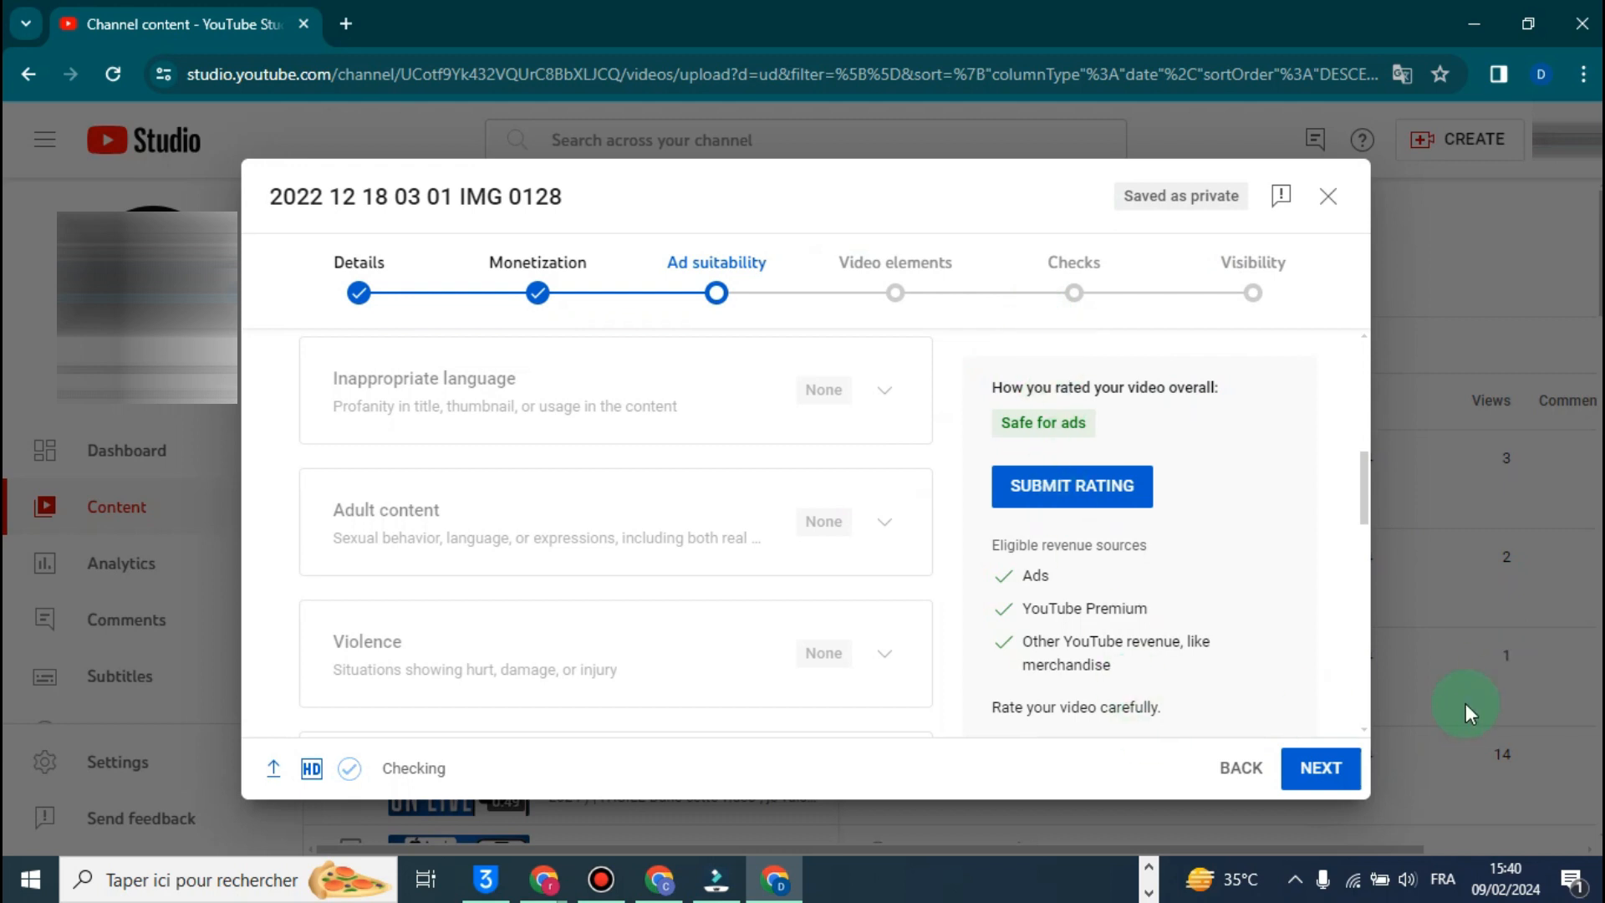
- Submit the ad suitability rating and continue to the Video elements stage
left_click(1122, 493)
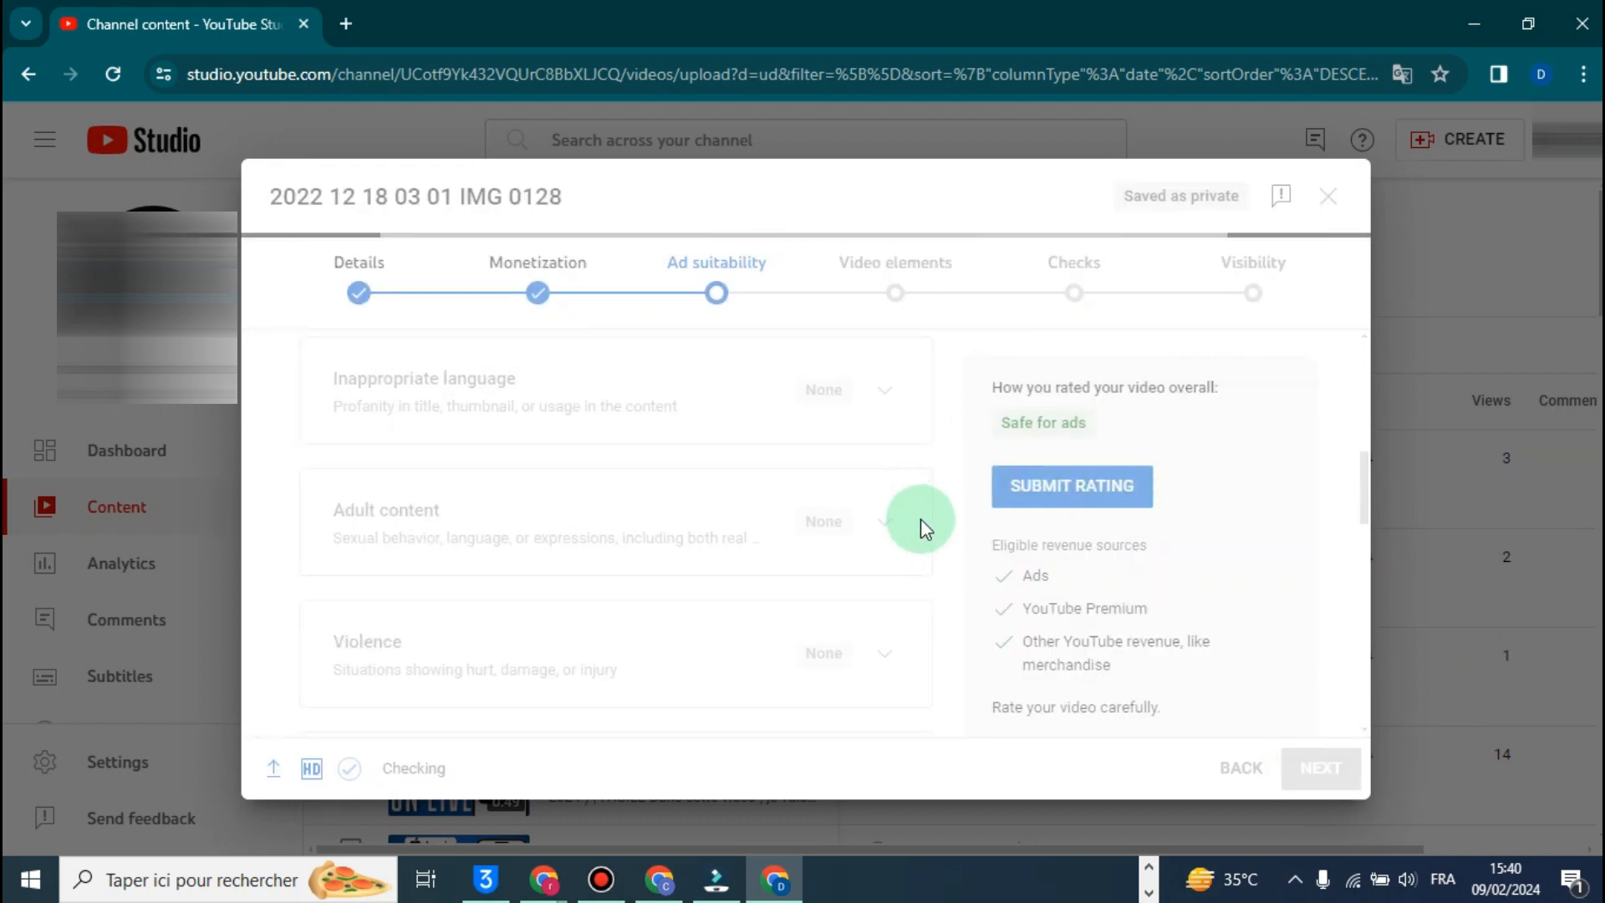
left_click(1319, 765)
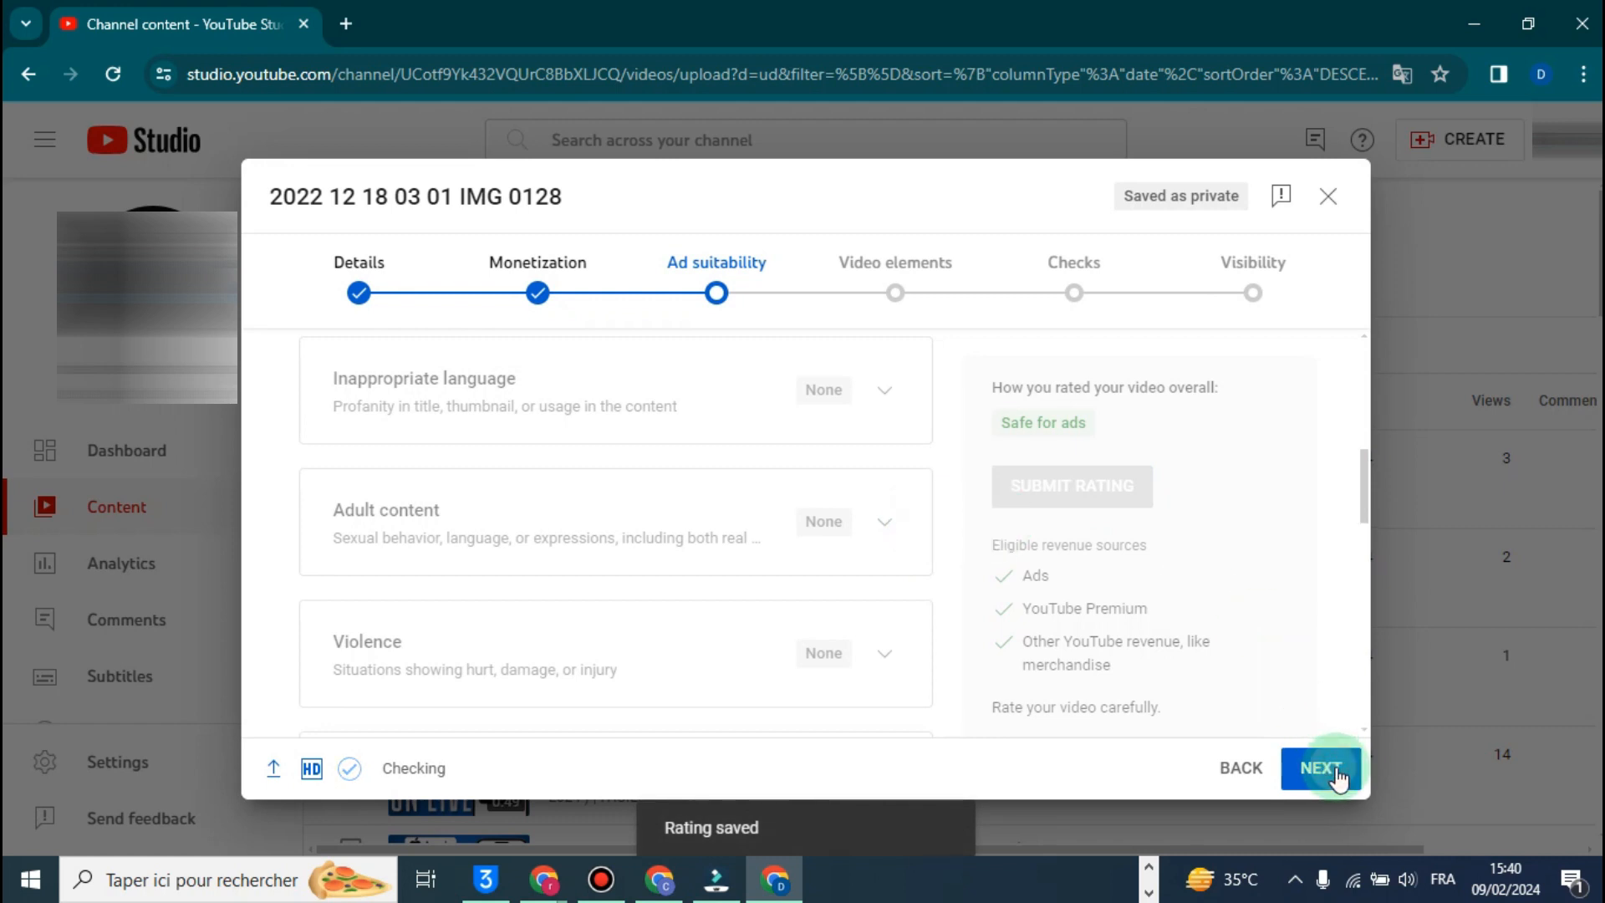
- Skip adding subtitles, an end screen or cards, and continue past the Checks stage to Visibility
scroll(902, 619, "down", 1)
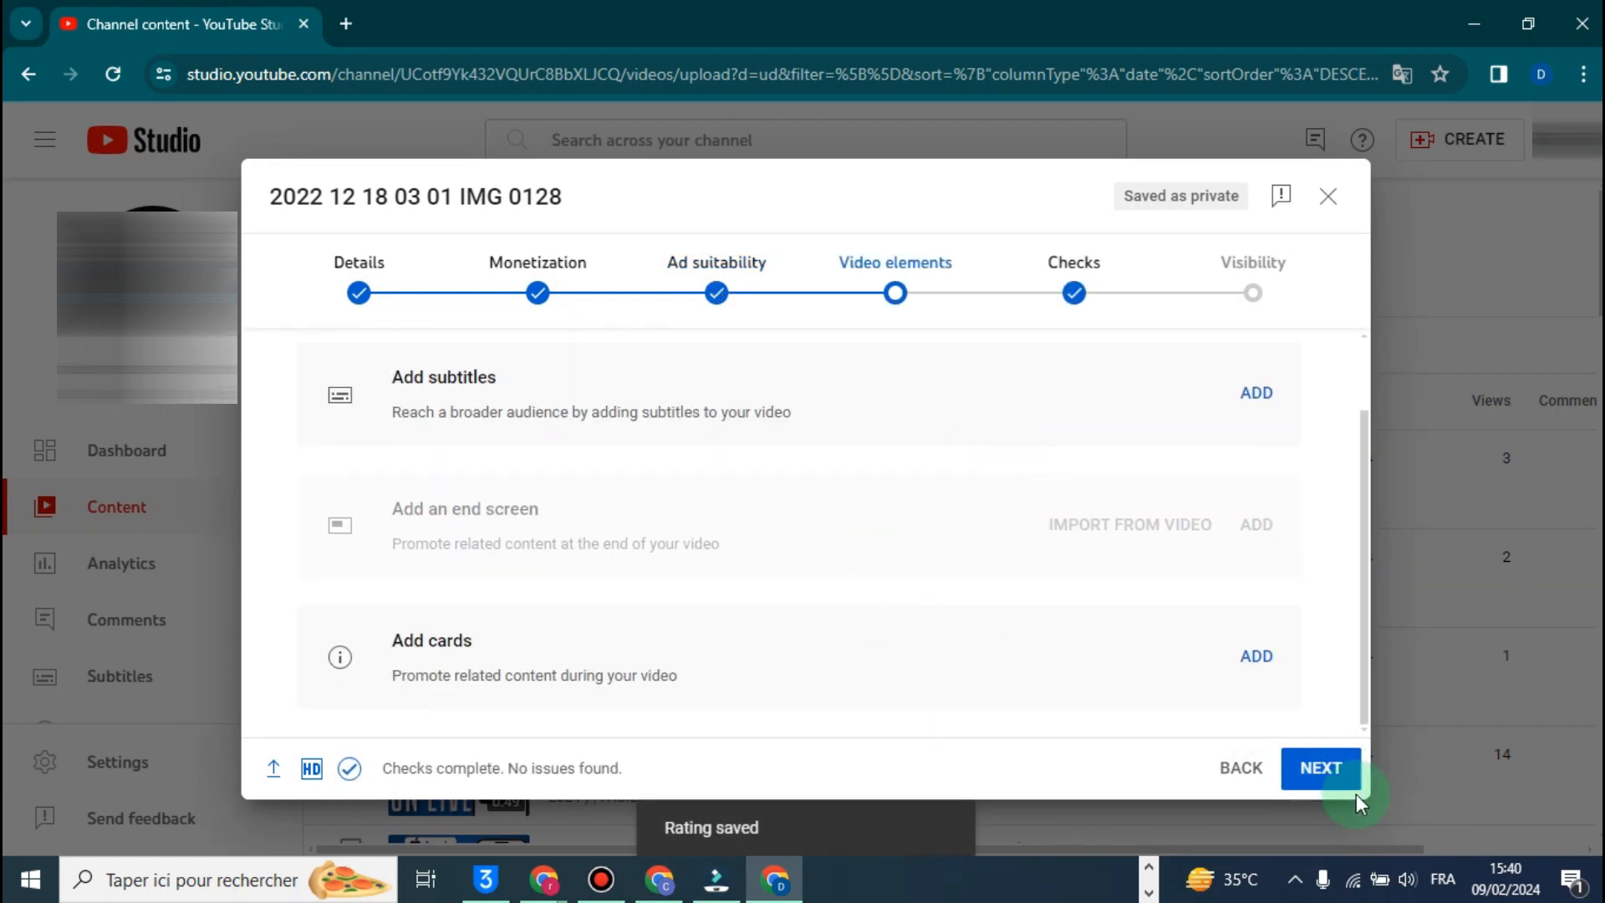
left_click(1338, 771)
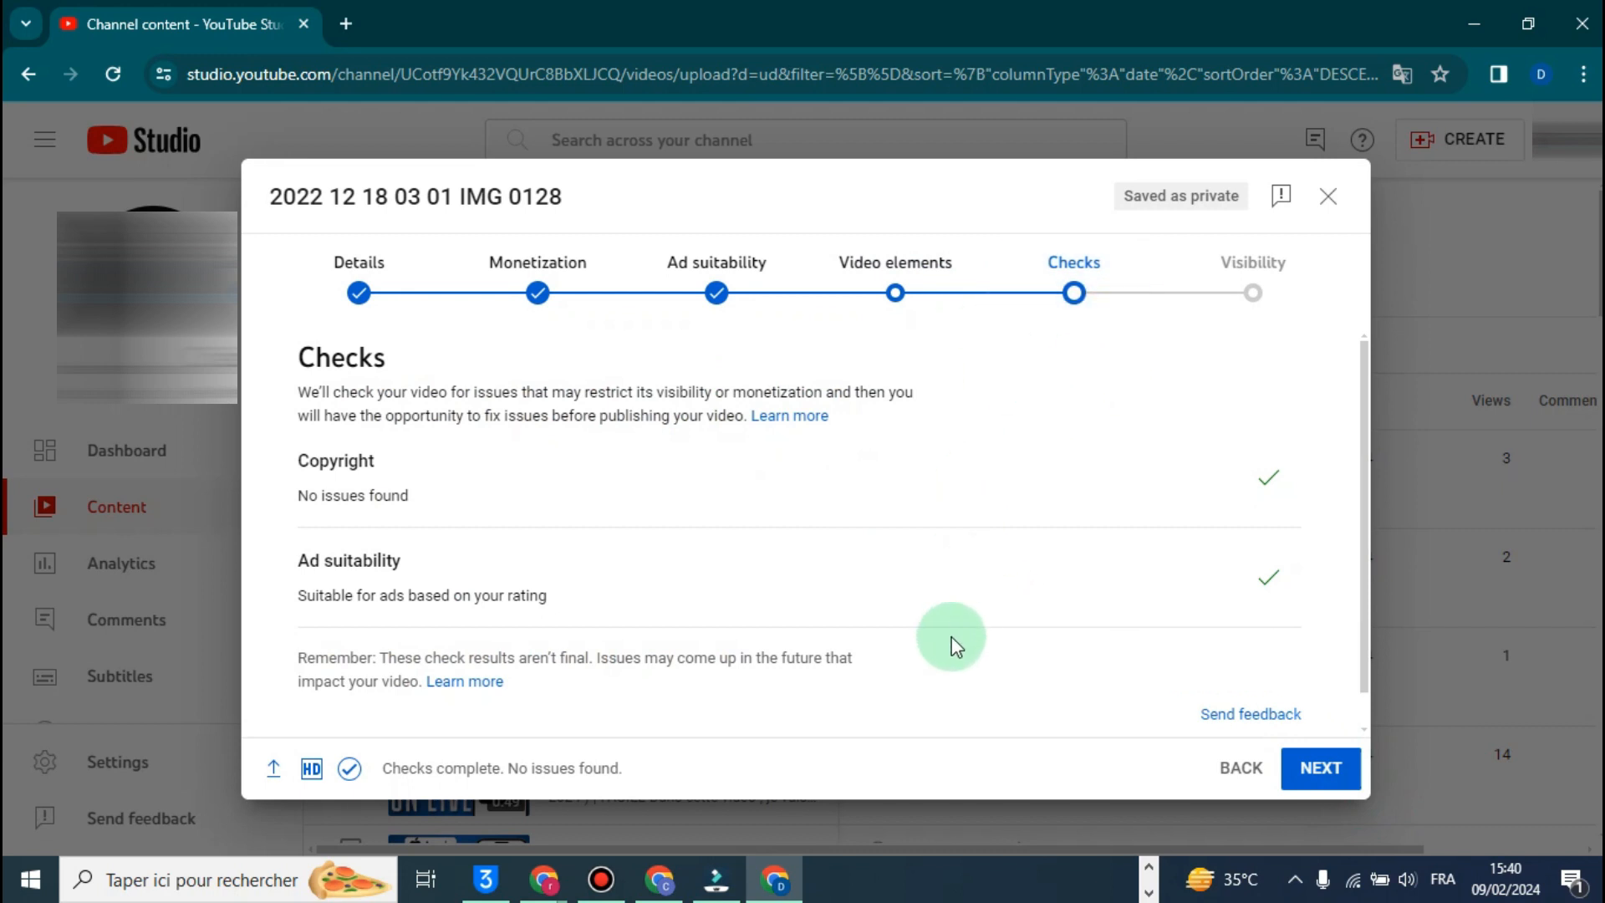
left_click(1325, 767)
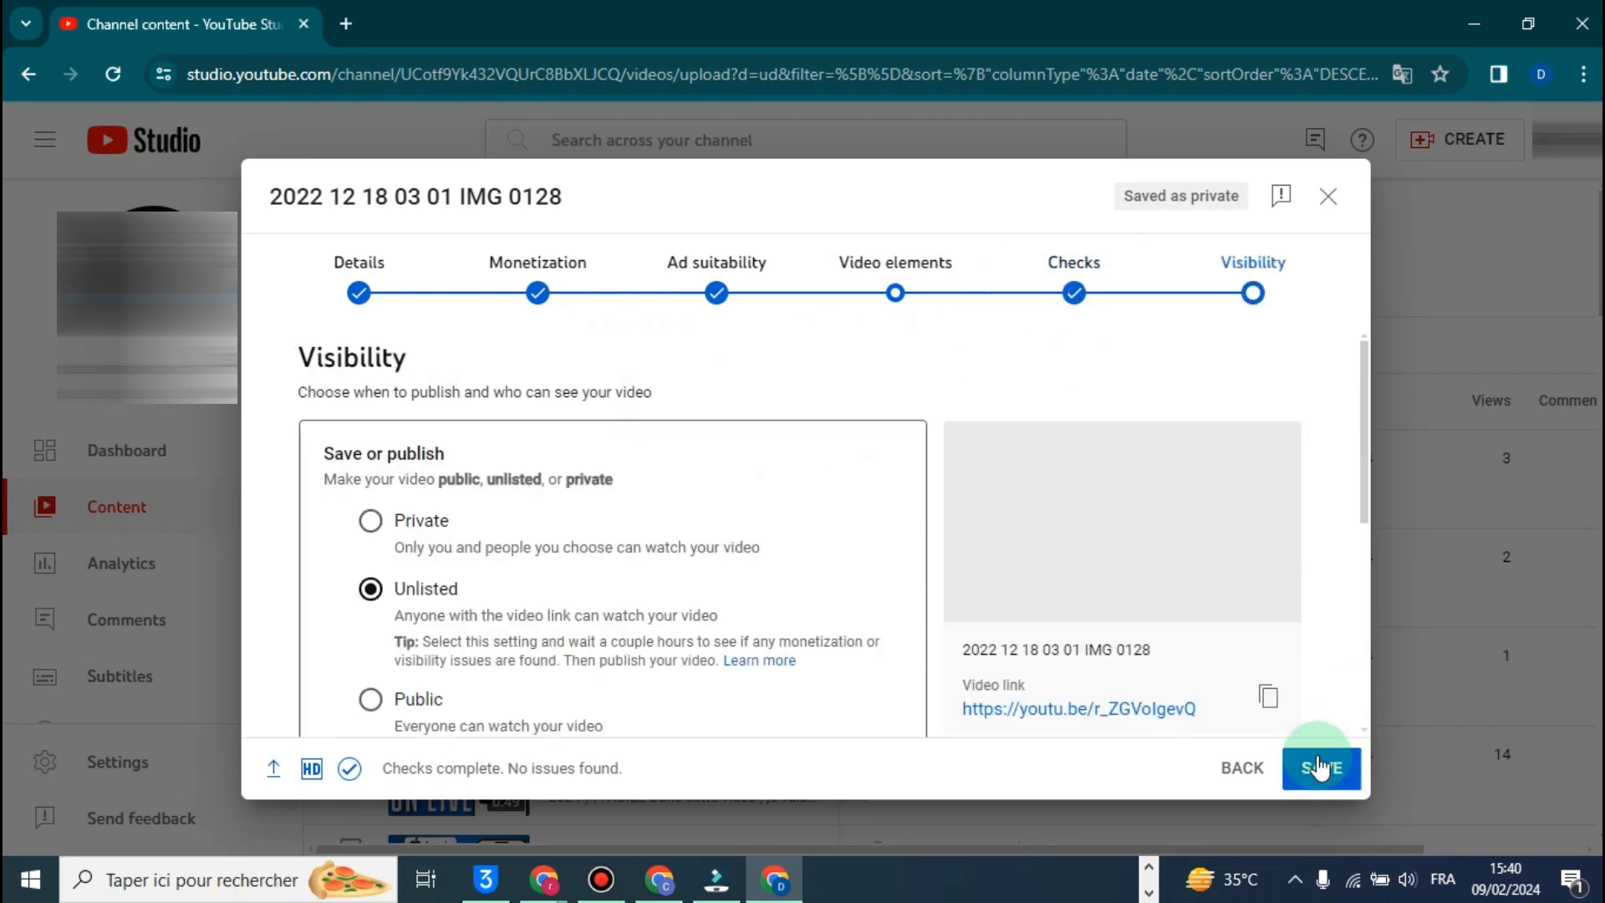
- Set the video's visibility to Public and look over the remaining publishing options
scroll(559, 590, "down", 1)
left_click(373, 581)
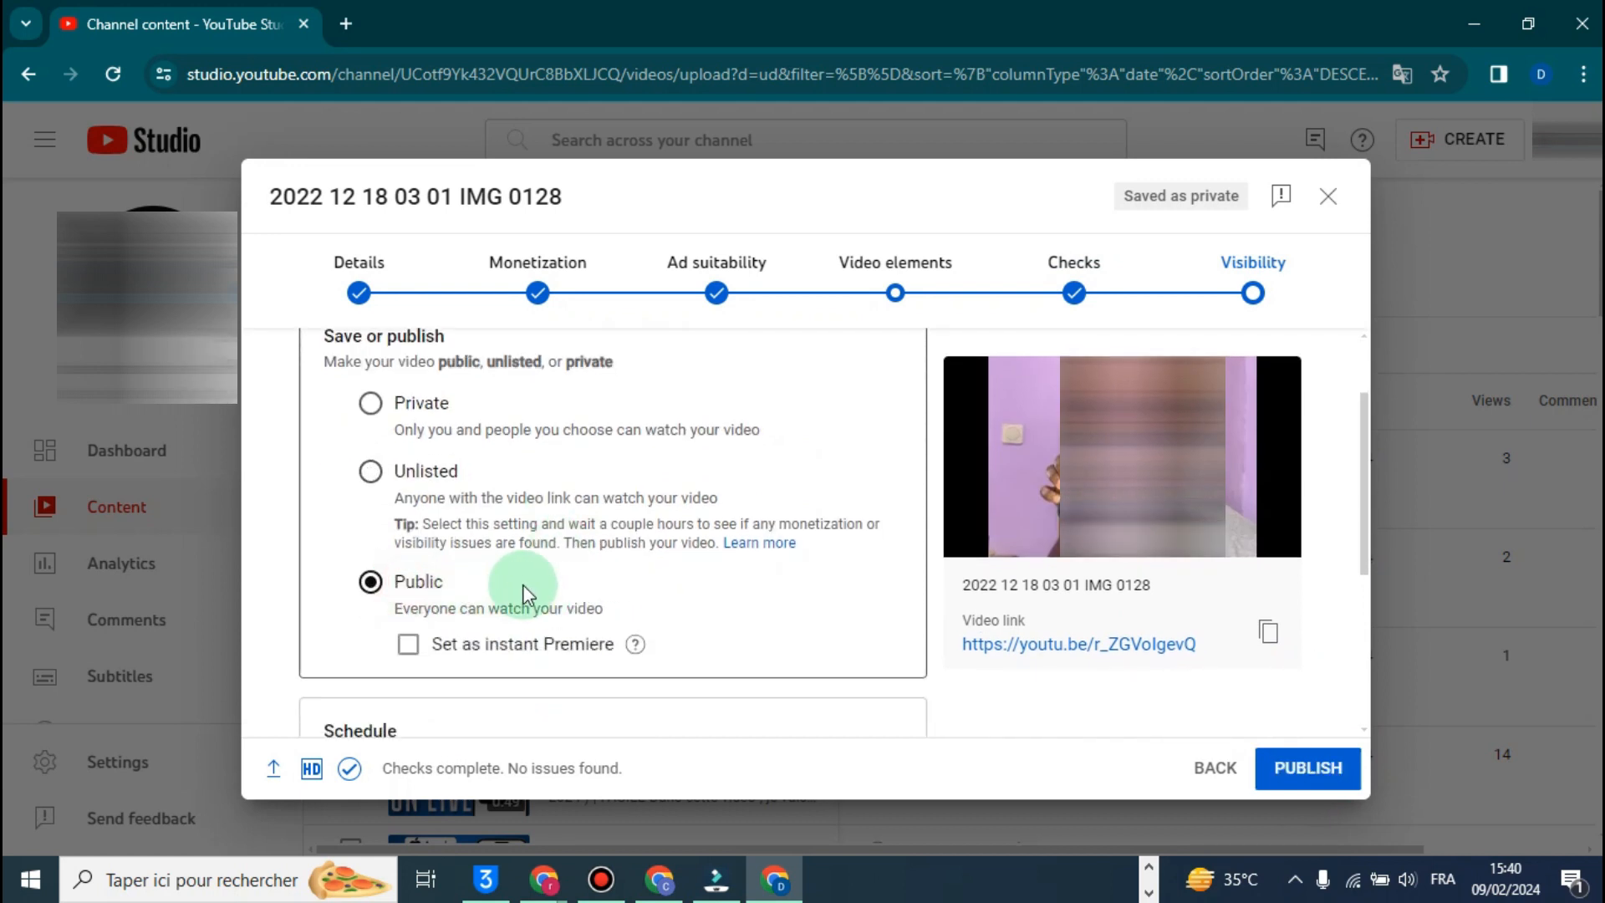
scroll(479, 614, "down", 4)
scroll(401, 543, "up", 4)
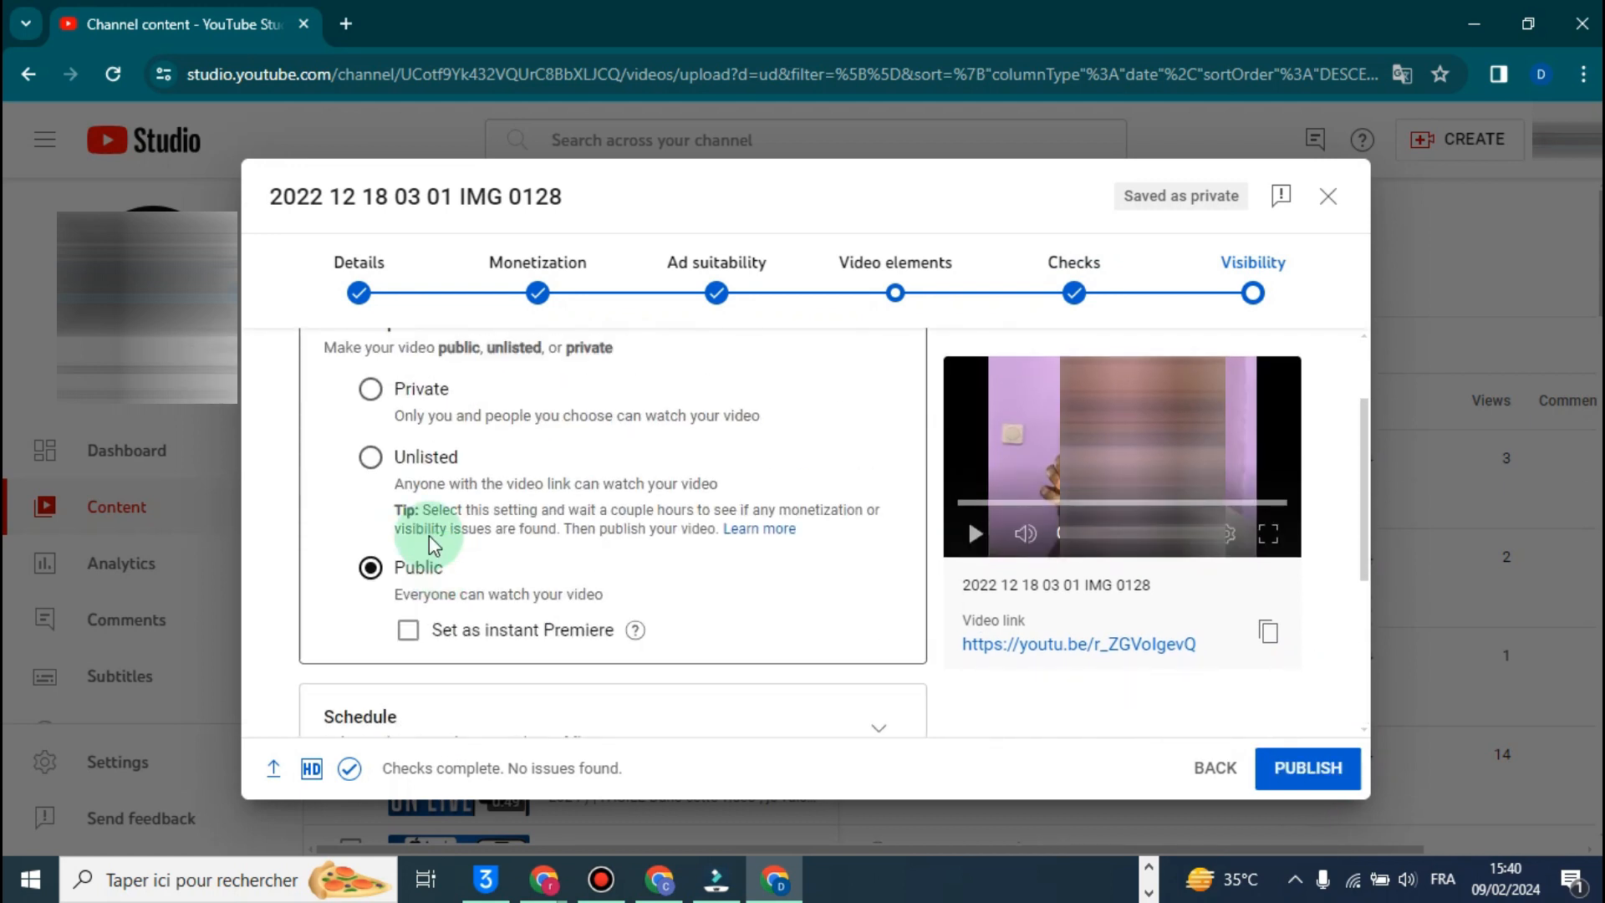